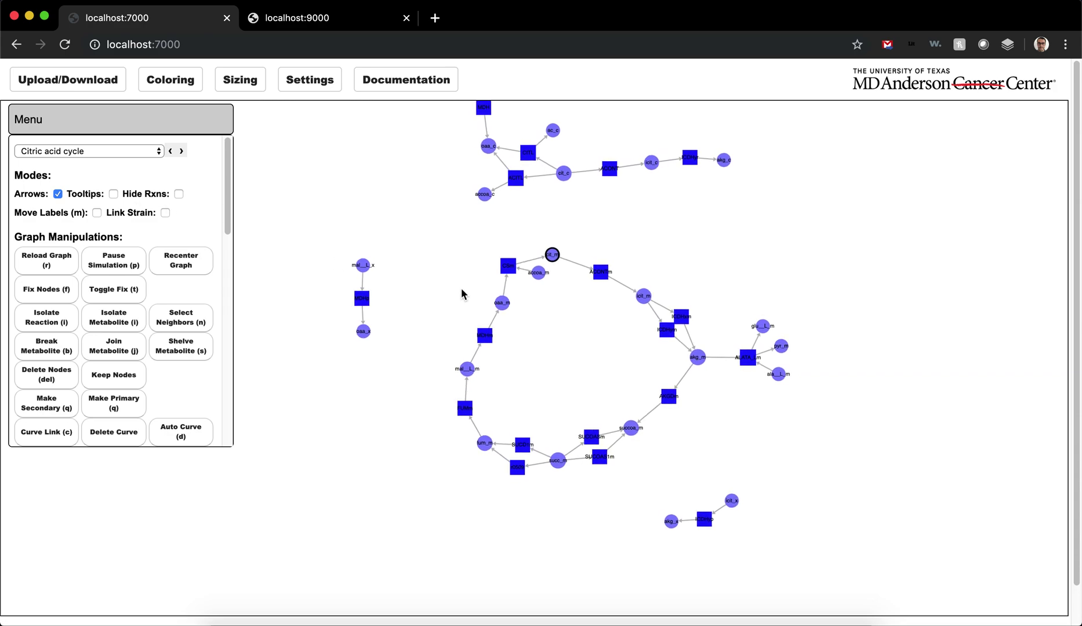
Try putting all shelved metabolites back into the citric acid cycle graph, and undo that change.
drag(502, 302, 428, 305)
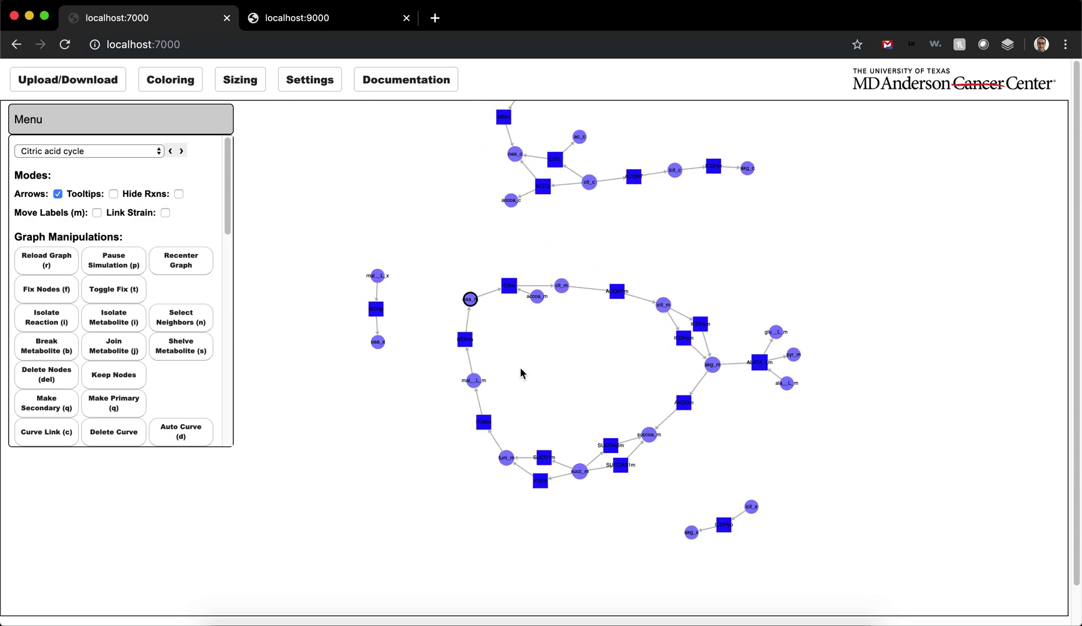
scroll(176, 290, down, 5)
scroll(173, 286, down, 5)
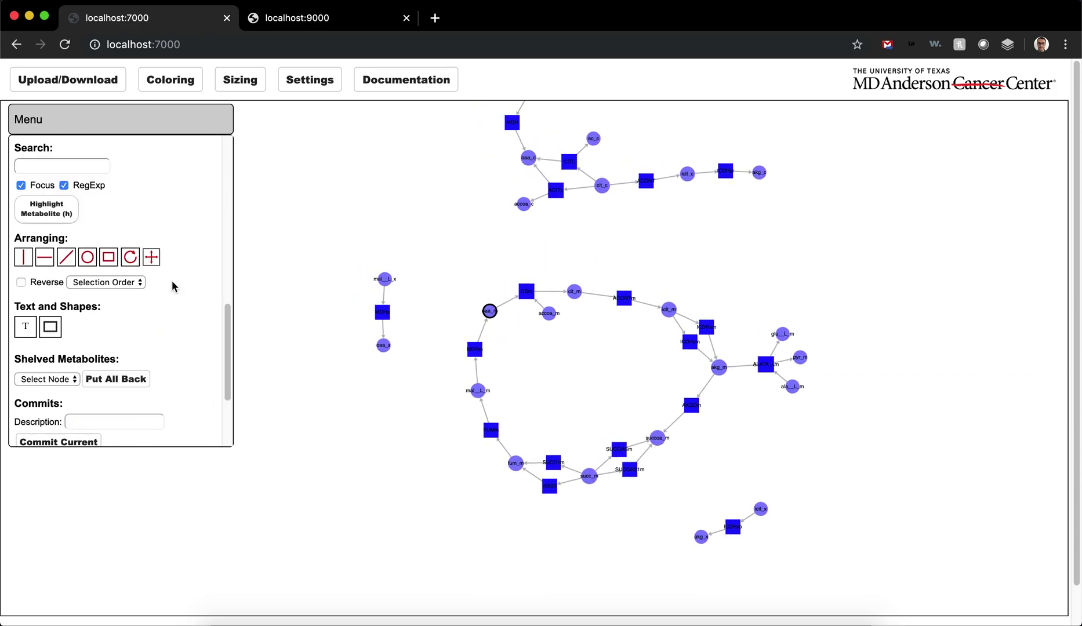
click(71, 359)
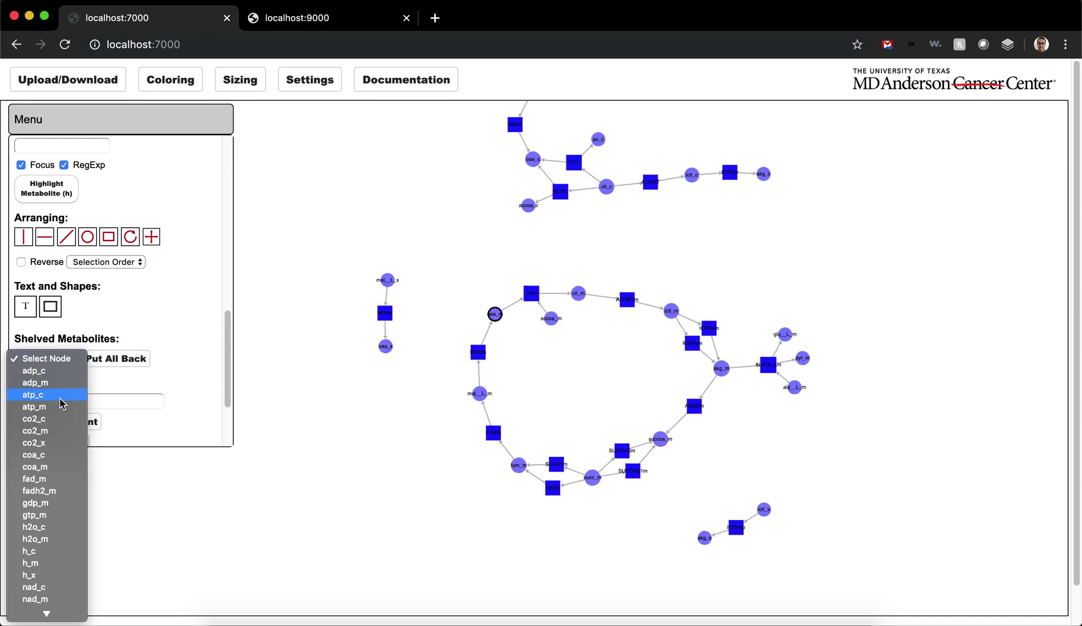
click(129, 325)
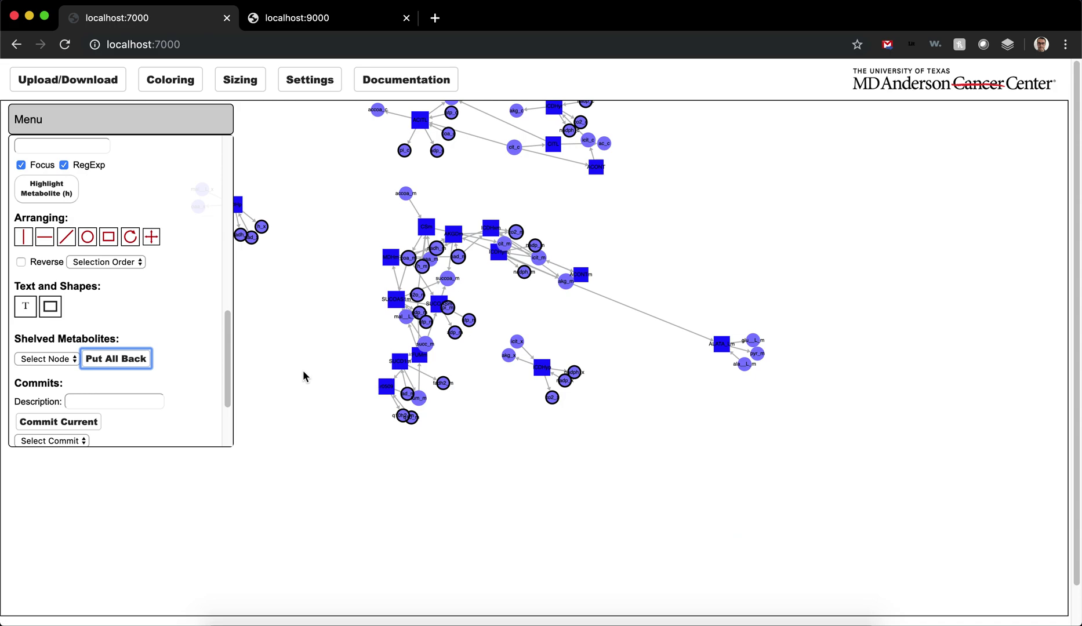
key(ctrl+z)
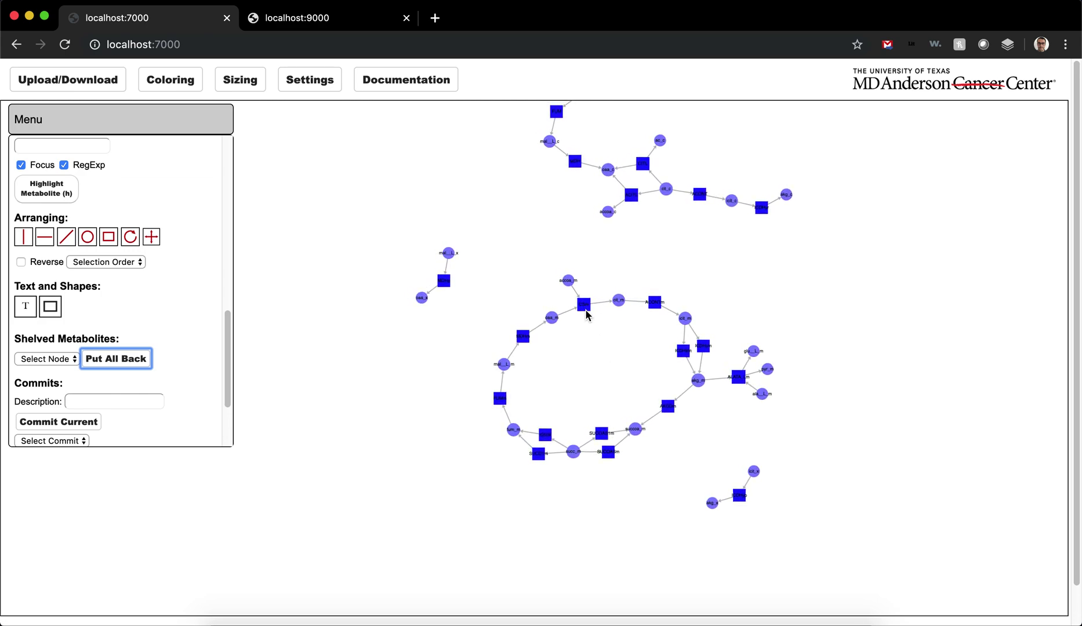
Pull out and fix in place the reaction between oaa_m and cit_m and the one between akg_m and succoa_m.
scroll(186, 283, up, 10)
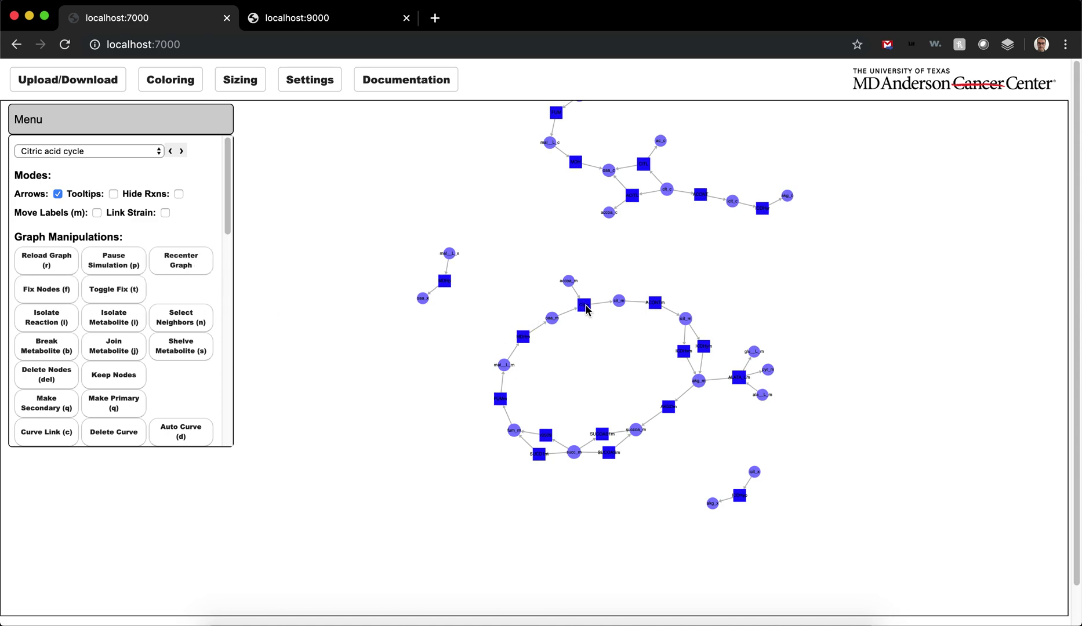
drag(586, 309, 537, 207)
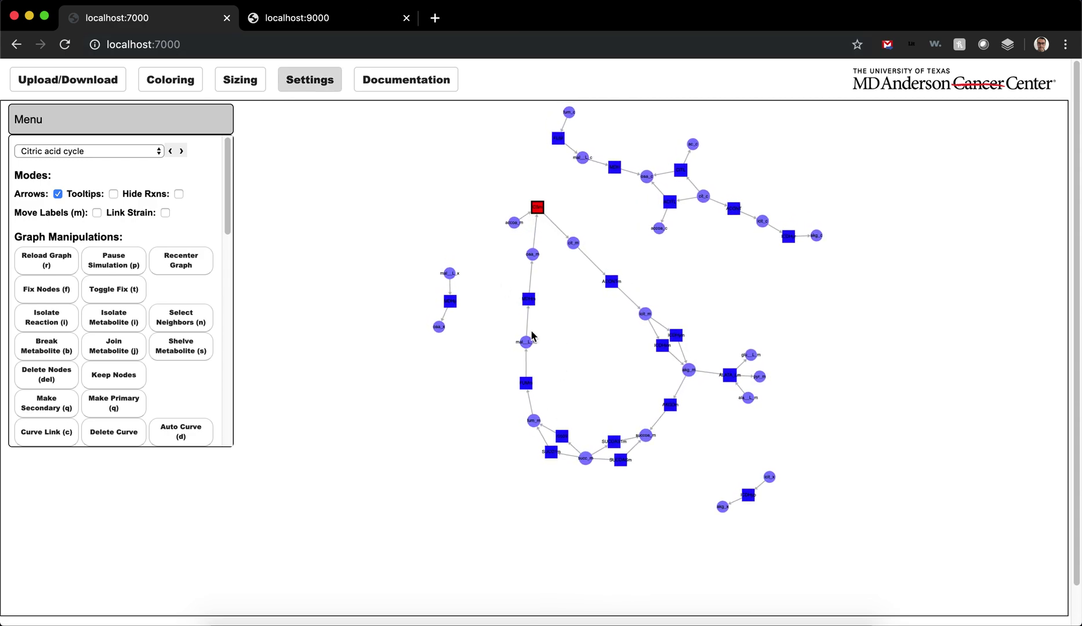
click(178, 86)
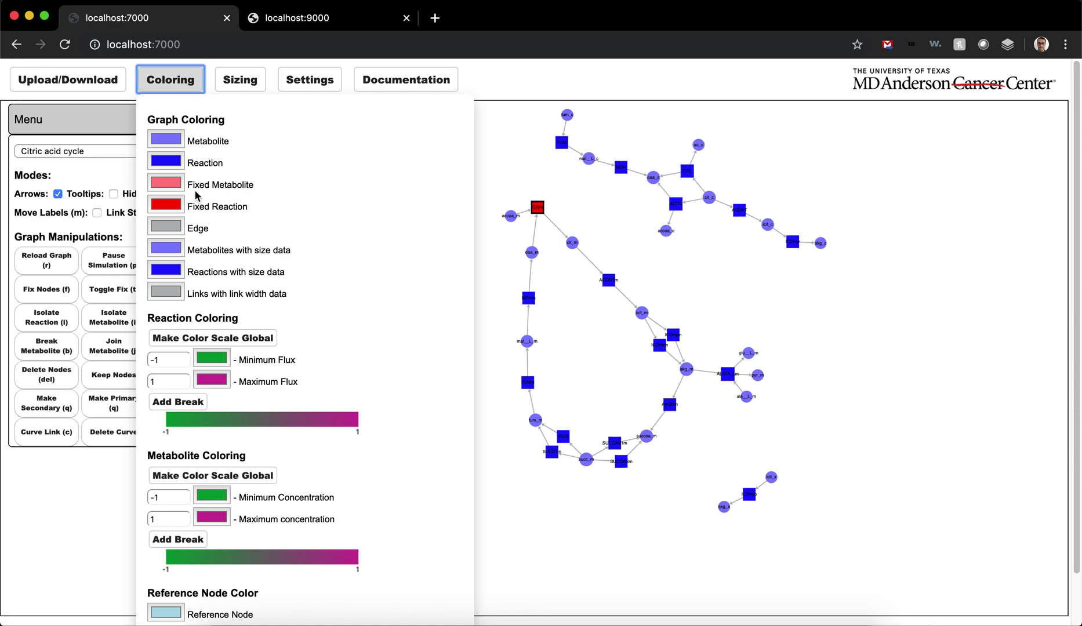
click(190, 83)
drag(517, 386, 945, 231)
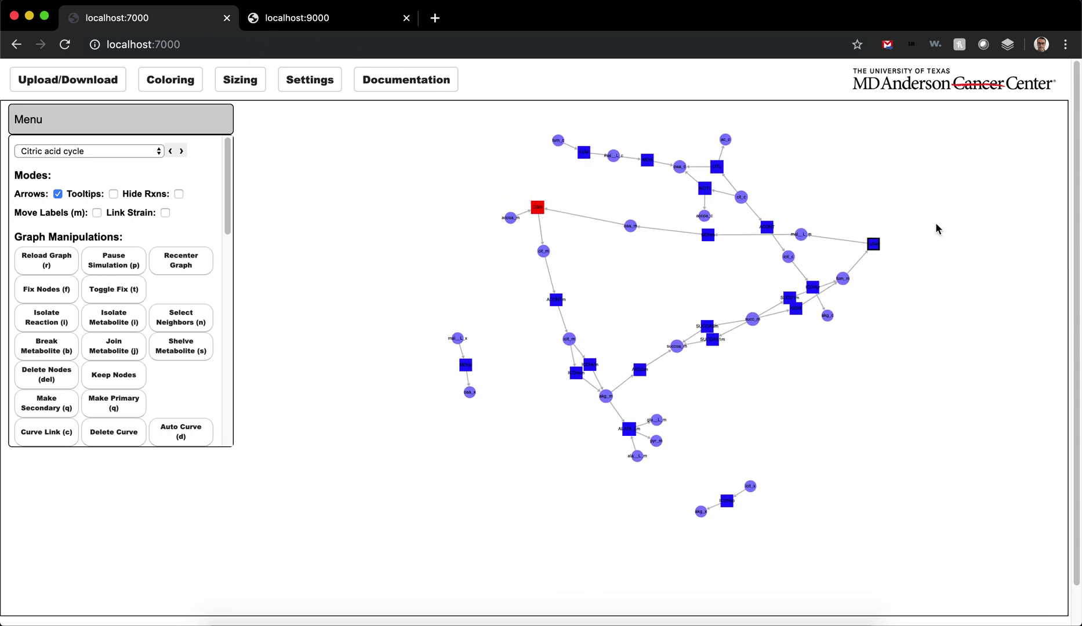
key(t)
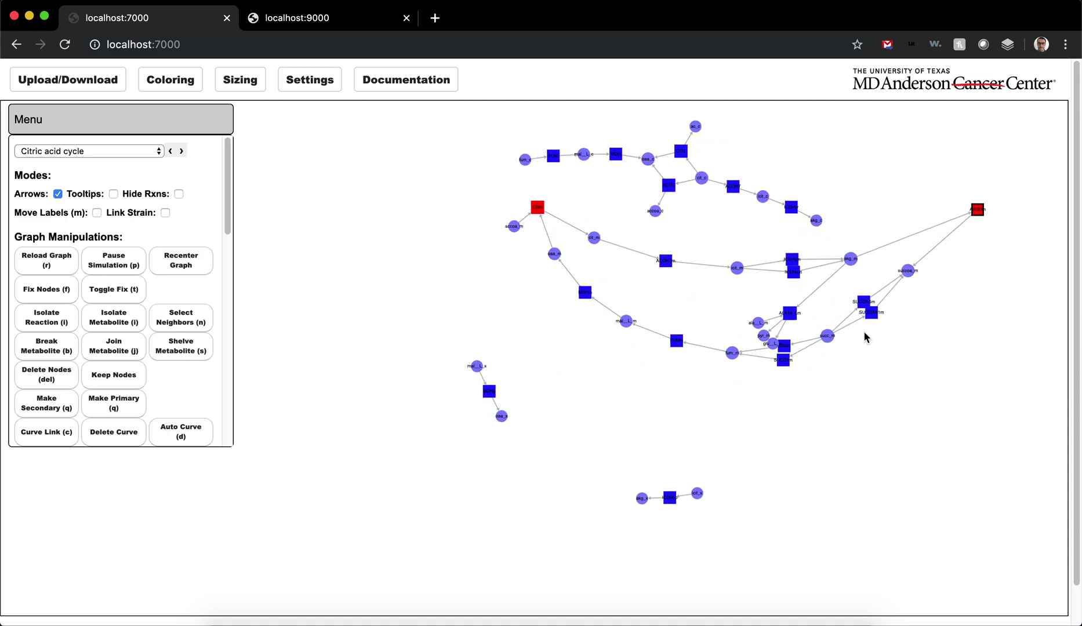
Fix every node of the graph in place, release them all again, and reposition the SUCOAS1m reaction.
key(ctrl+a)
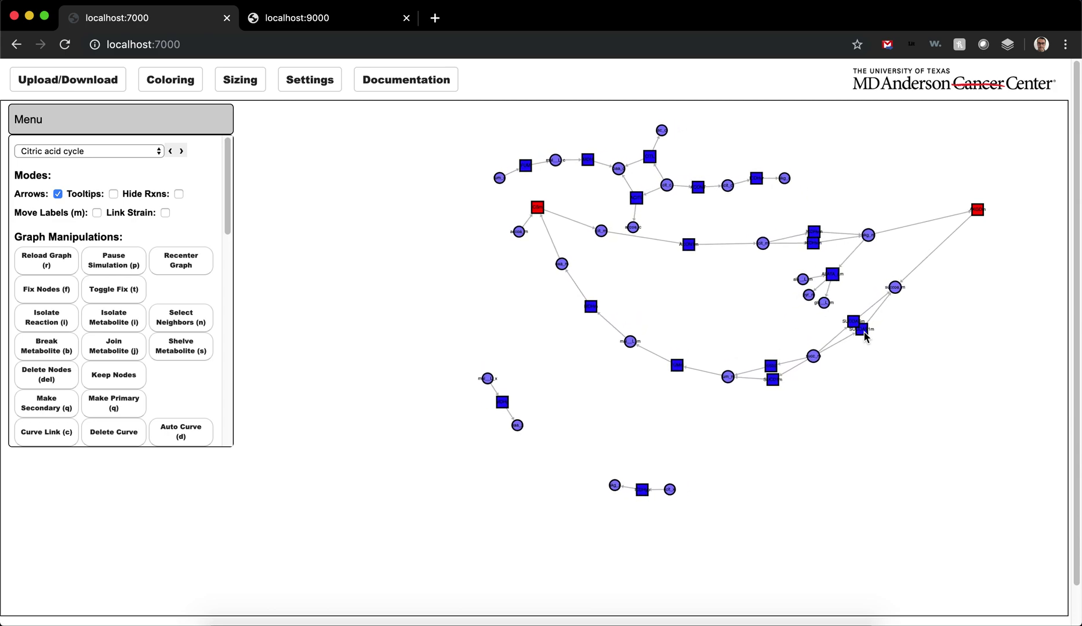
key(f)
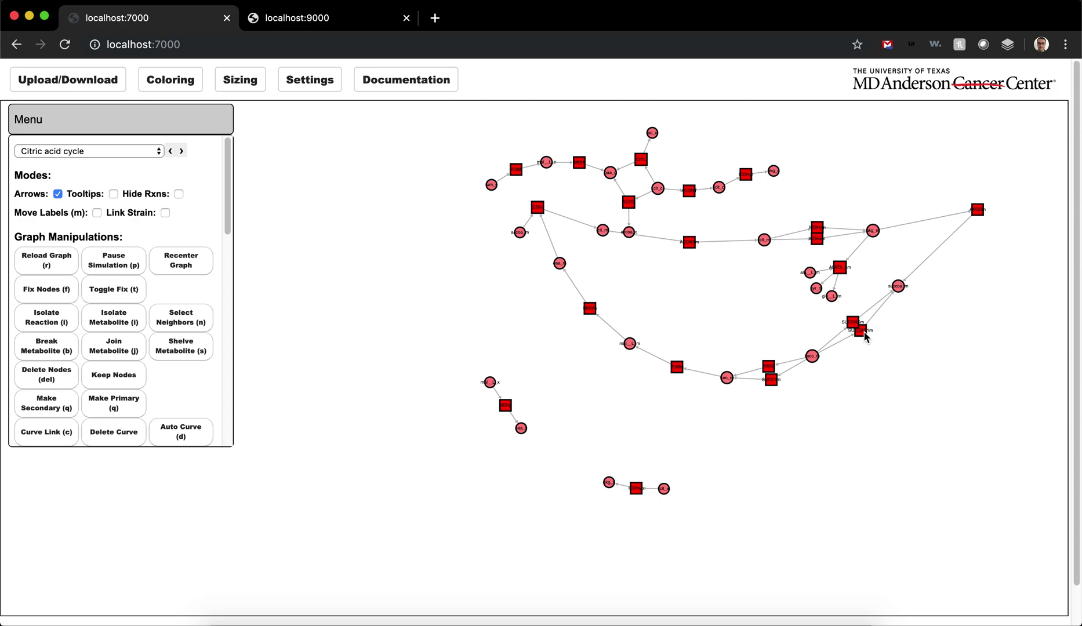
key(t)
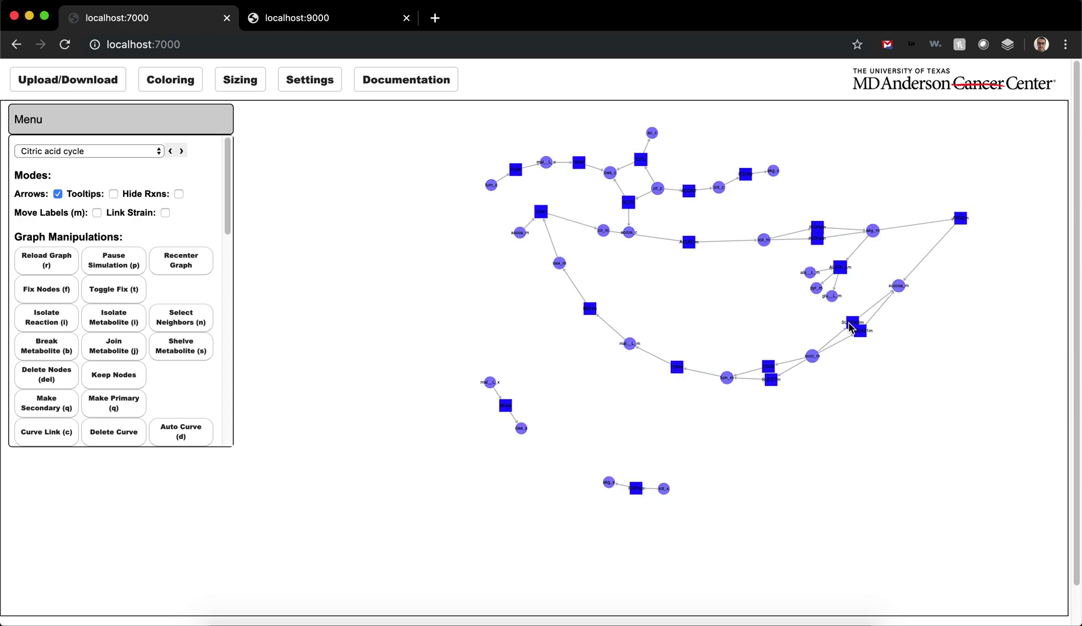
drag(775, 353, 861, 385)
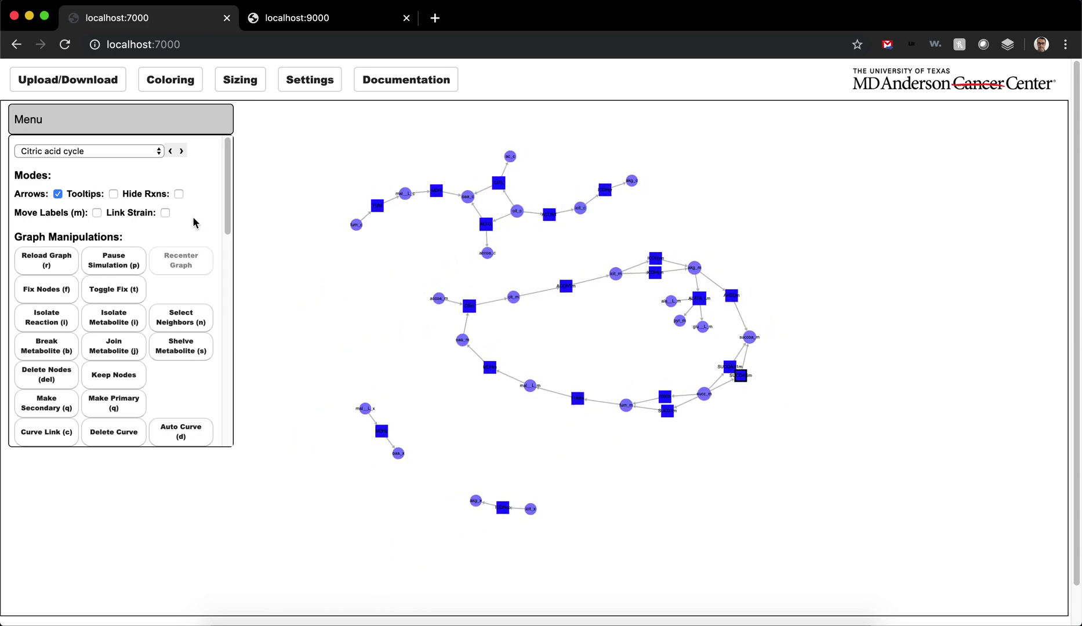
Select the main cycle with Smallest Circle, arrange its nodes in a circle, and rotate and enlarge it using the reference node.
drag(230, 208, 211, 370)
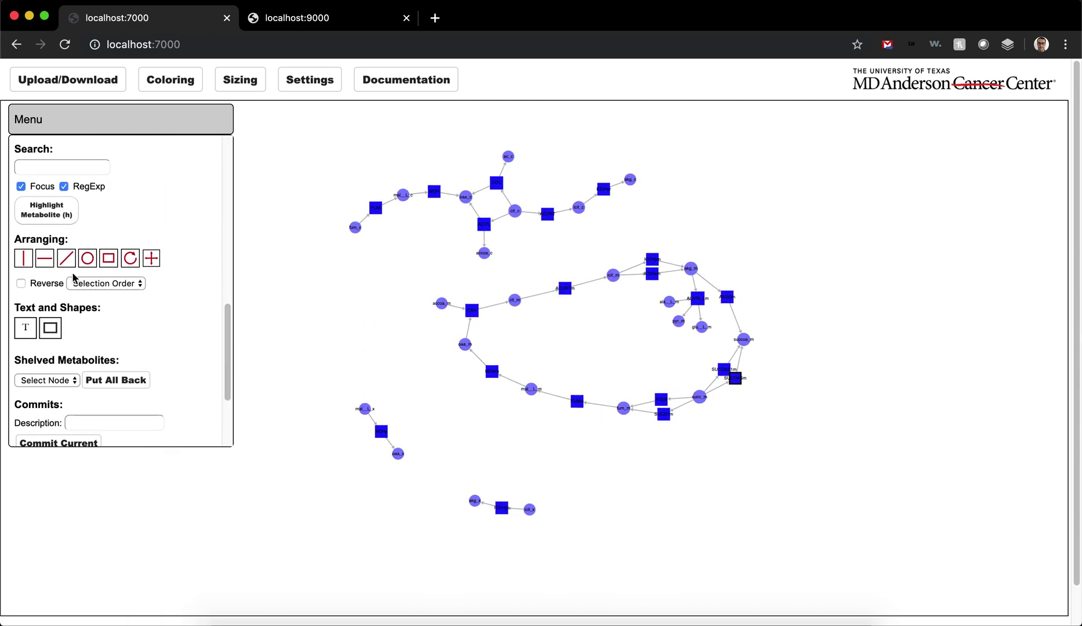
scroll(170, 278, up, 3)
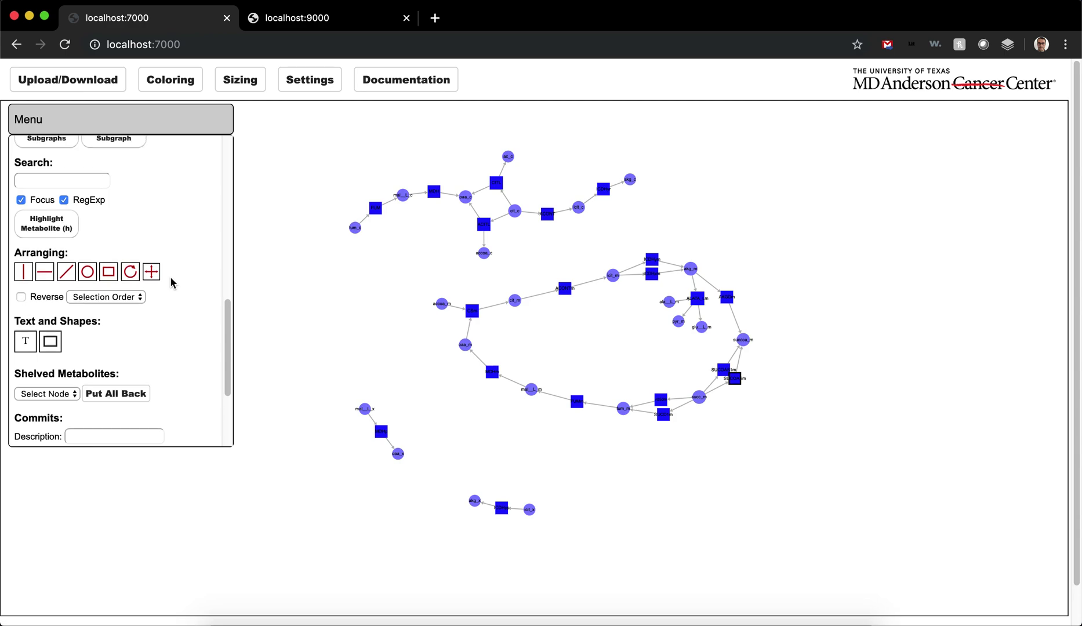
scroll(171, 280, up, 3)
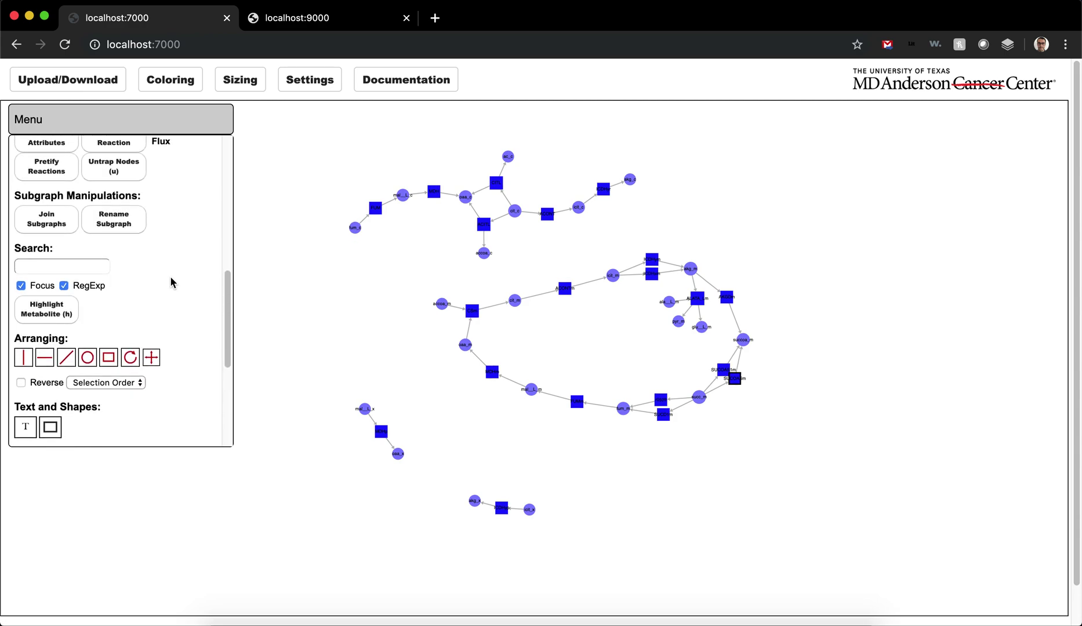
scroll(171, 283, up, 1)
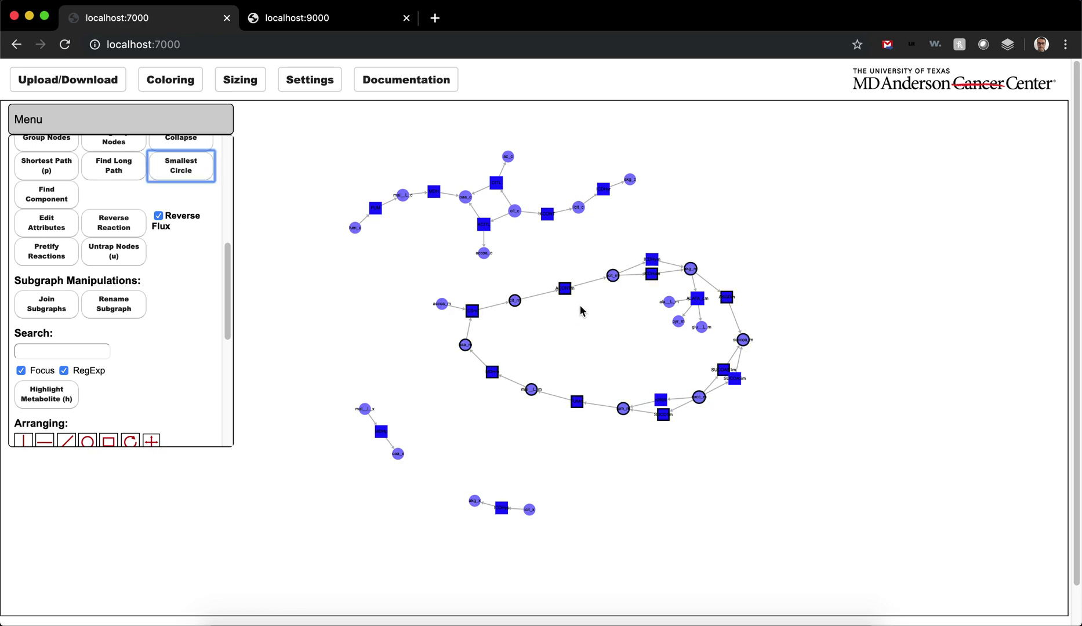
scroll(568, 316, up, 3)
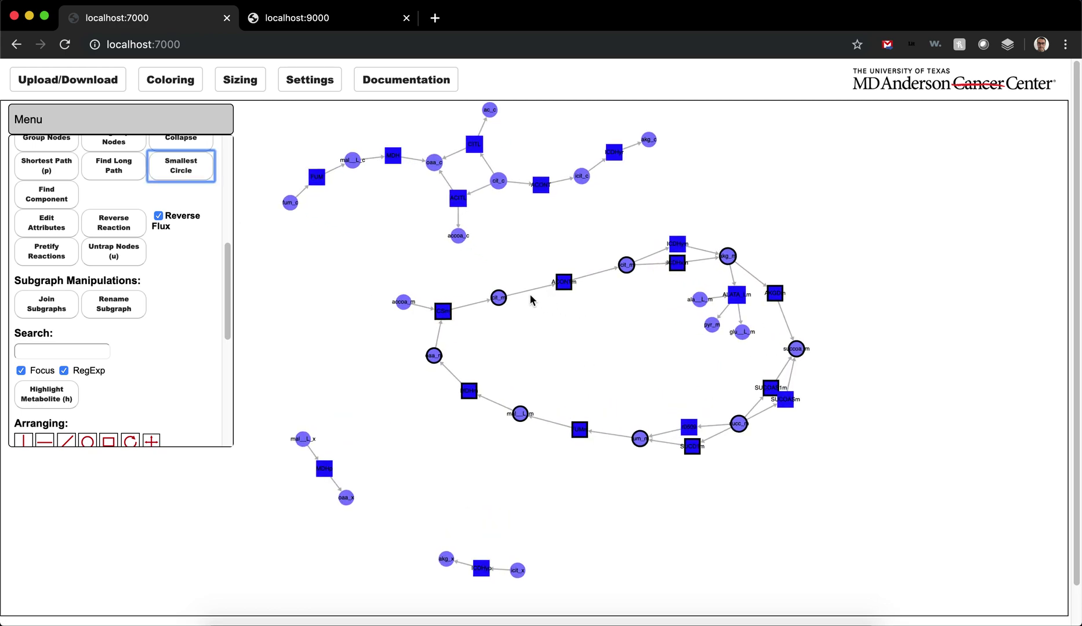
scroll(155, 366, down, 2)
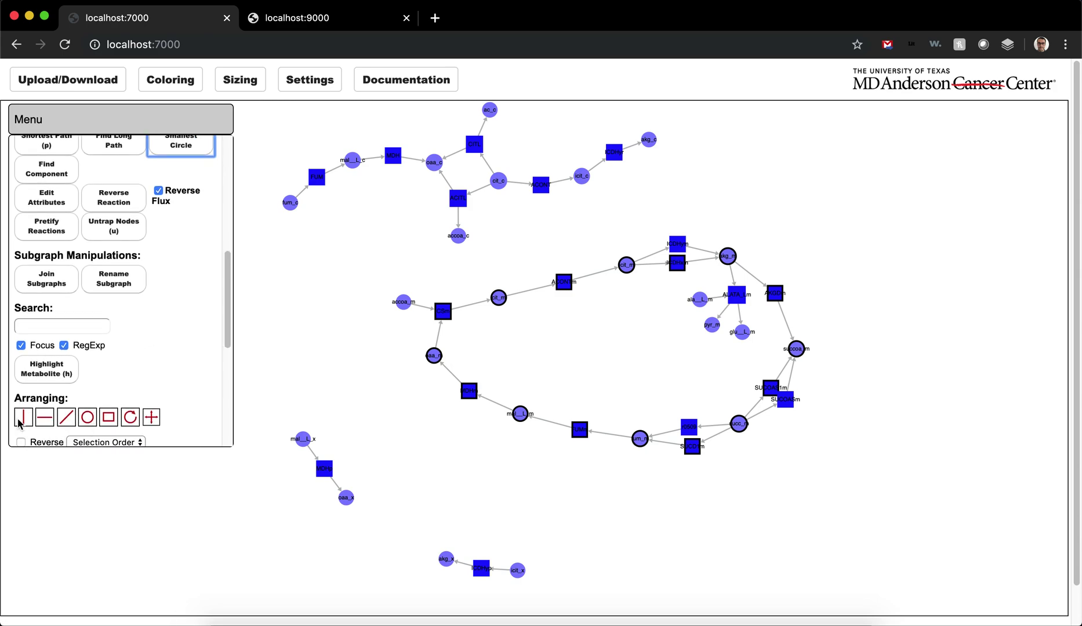
click(88, 418)
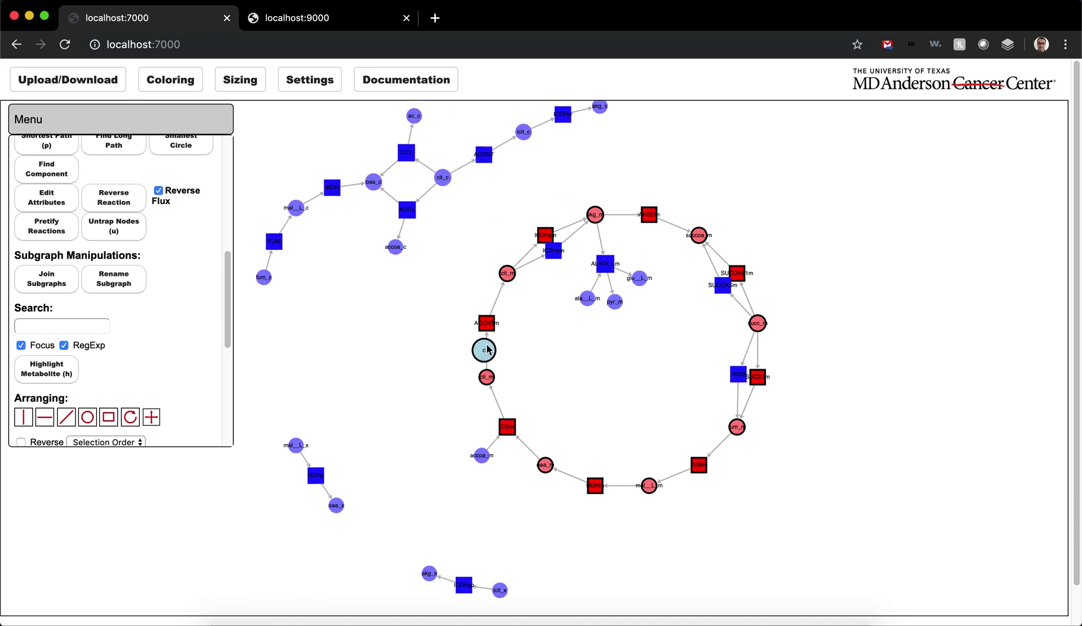
drag(485, 355, 480, 416)
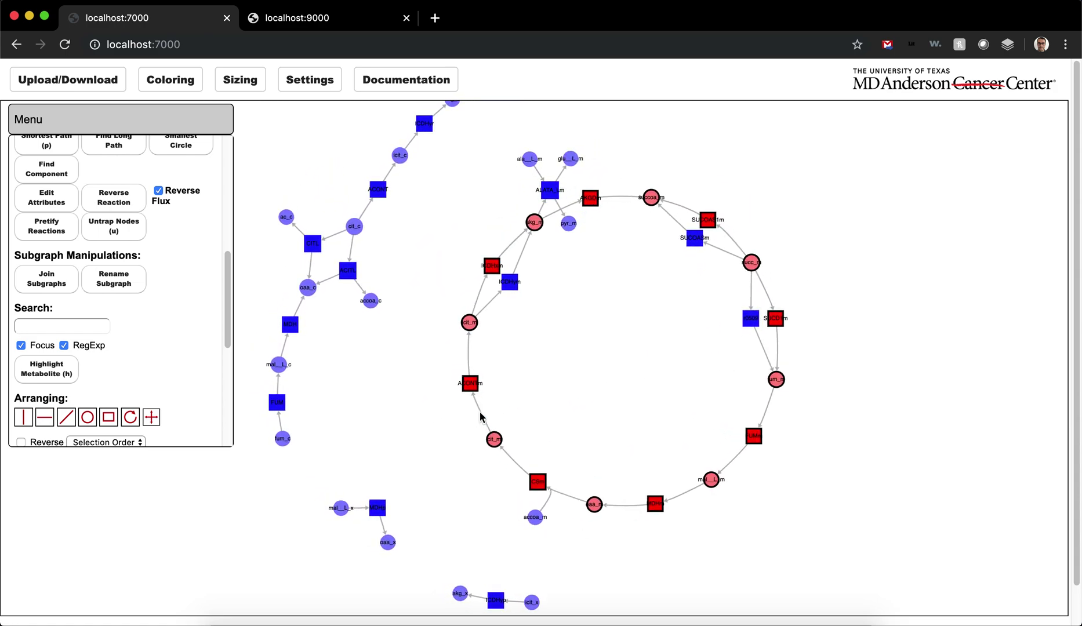
Select the long path between akg_c and fum_c and arrange it on a straight diagonal line to the left of the circle.
drag(439, 184, 478, 210)
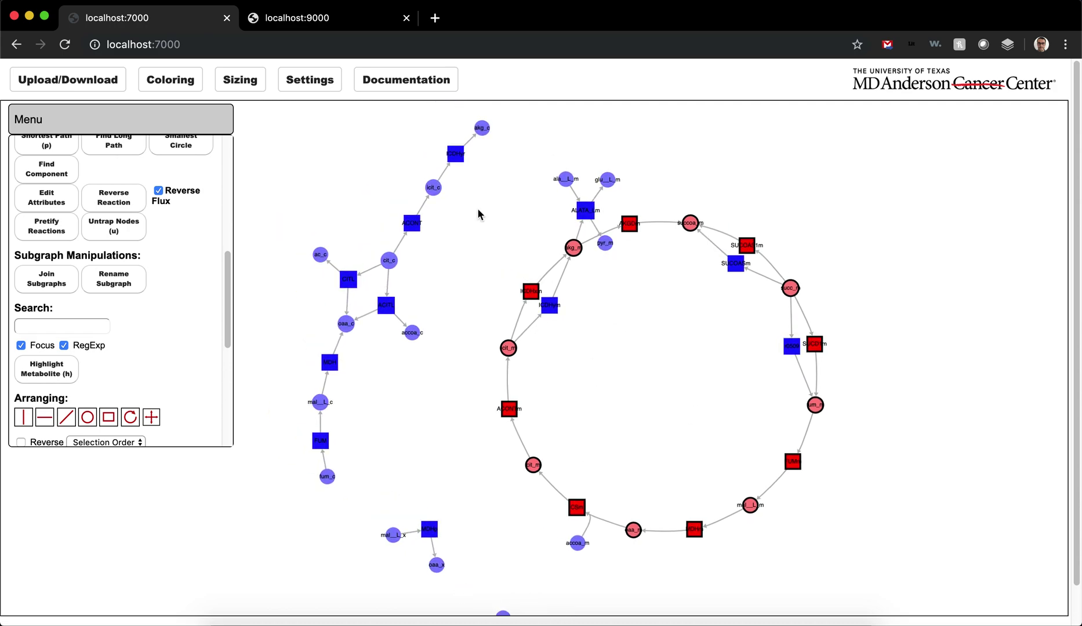
click(481, 137)
click(480, 136)
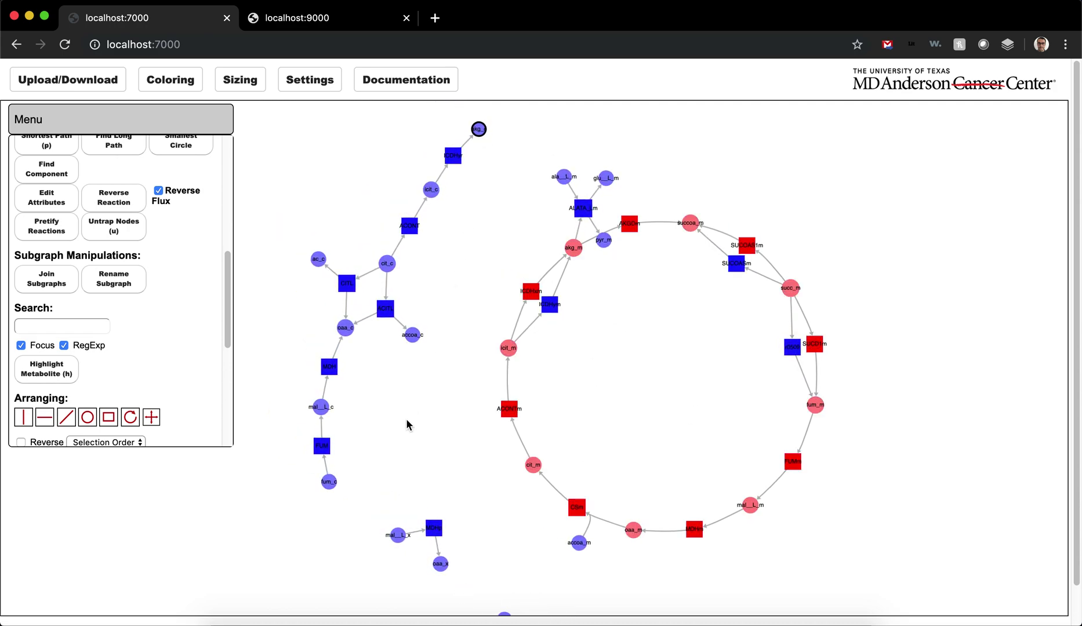
shift+click(329, 483)
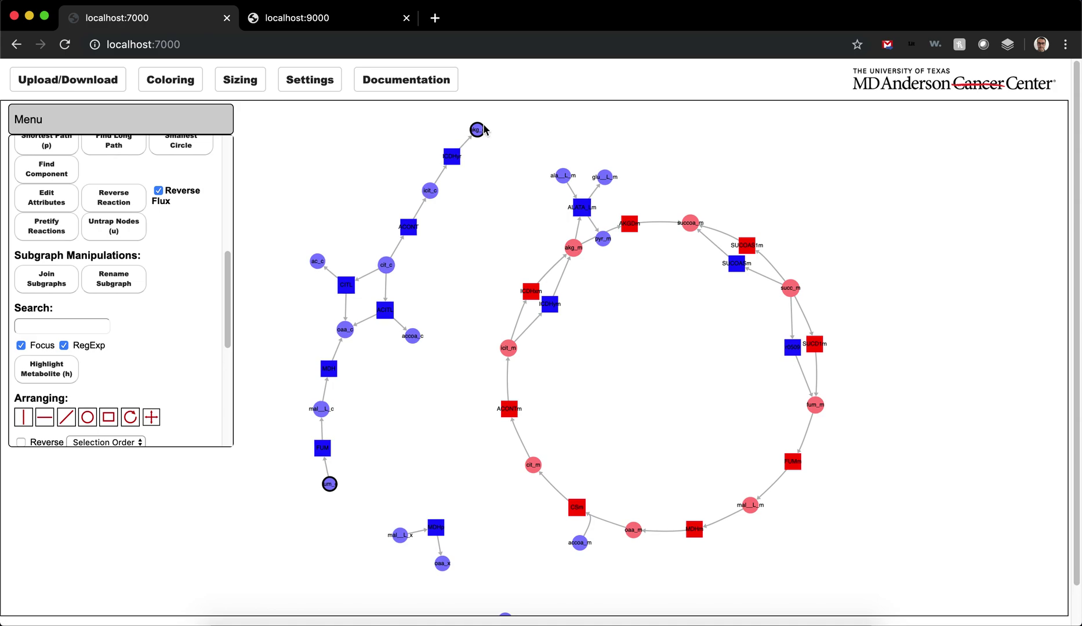
scroll(168, 284, down, 1)
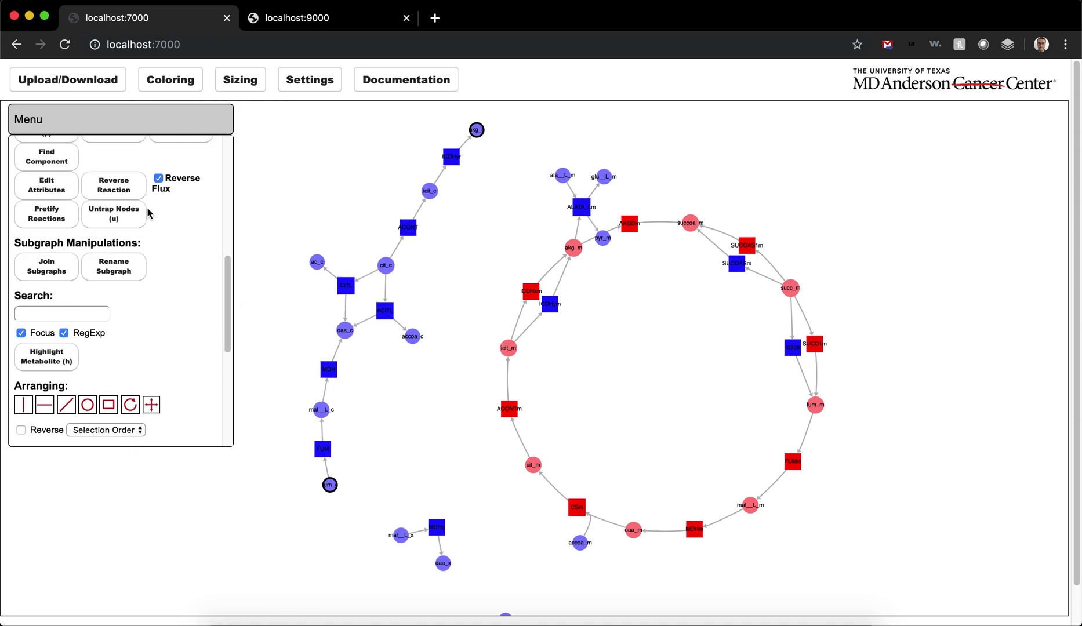
scroll(148, 214, up, 1)
click(117, 150)
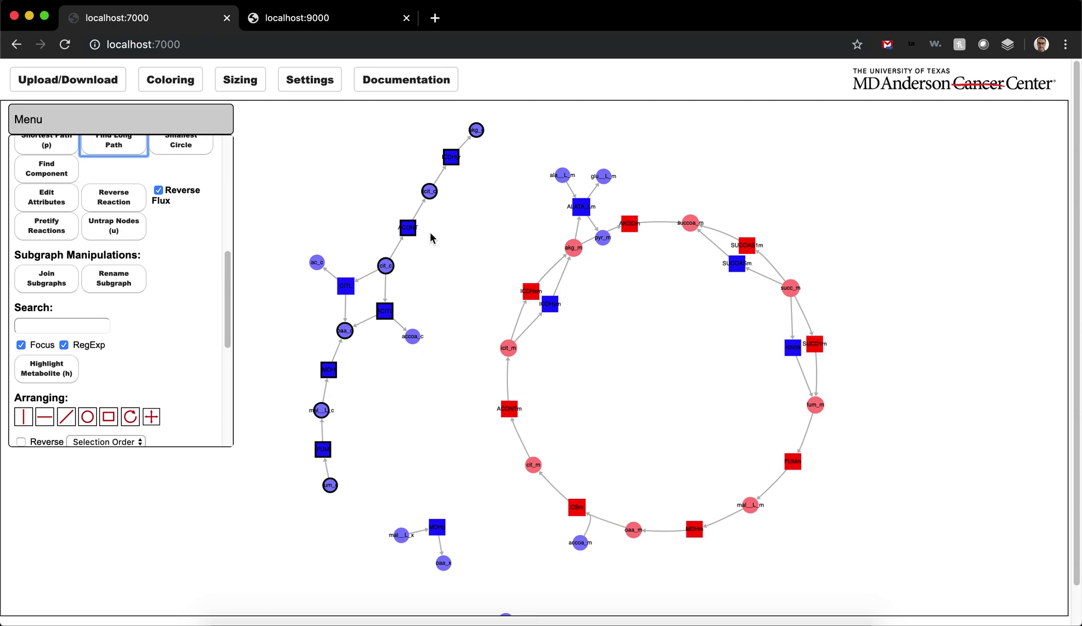
click(41, 418)
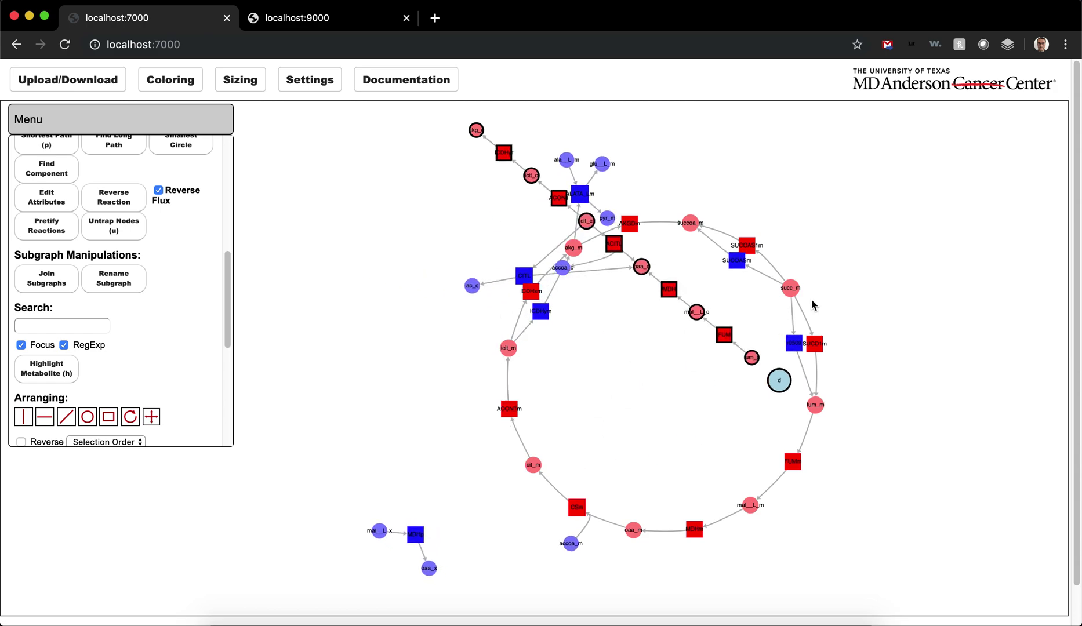
drag(390, 339, 338, 547)
Select the whole circle with its side branches and stretch it slightly wider and flatter.
click(881, 490)
drag(912, 522, 480, 205)
click(930, 518)
drag(925, 574, 467, 186)
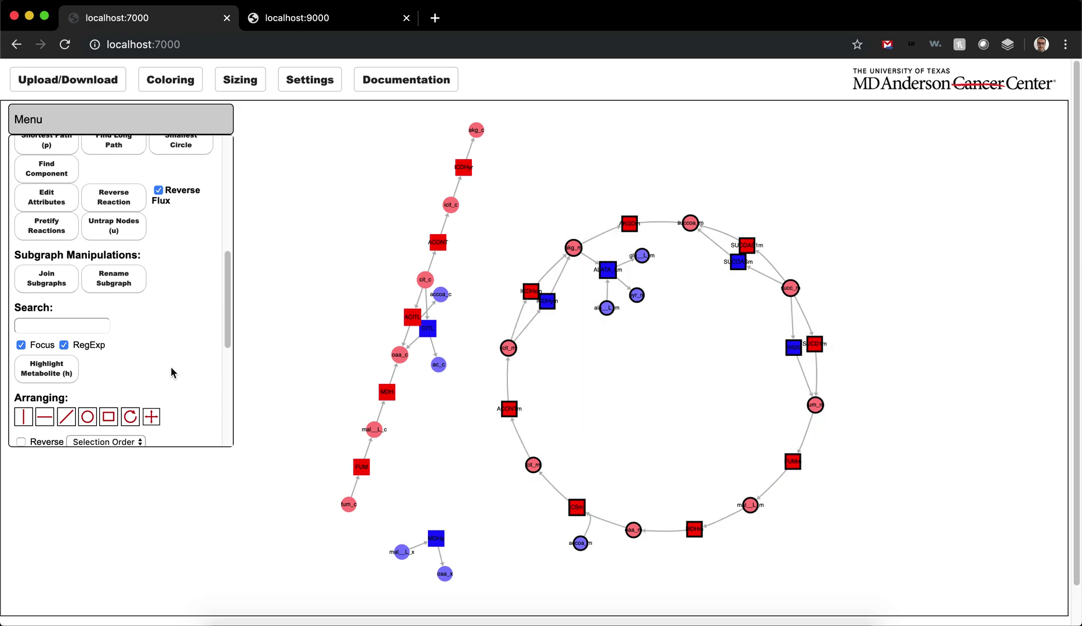
click(152, 422)
drag(822, 528, 845, 540)
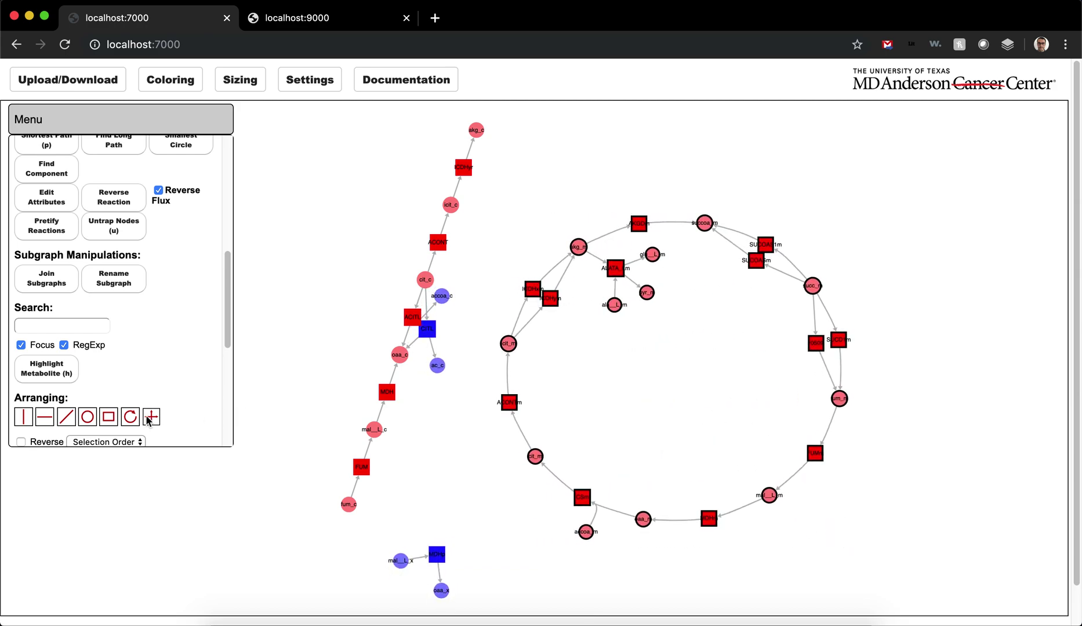
Select the whole graph, rotate it slightly counterclockwise and enlarge it about the center reference node, and clear the selection.
click(126, 423)
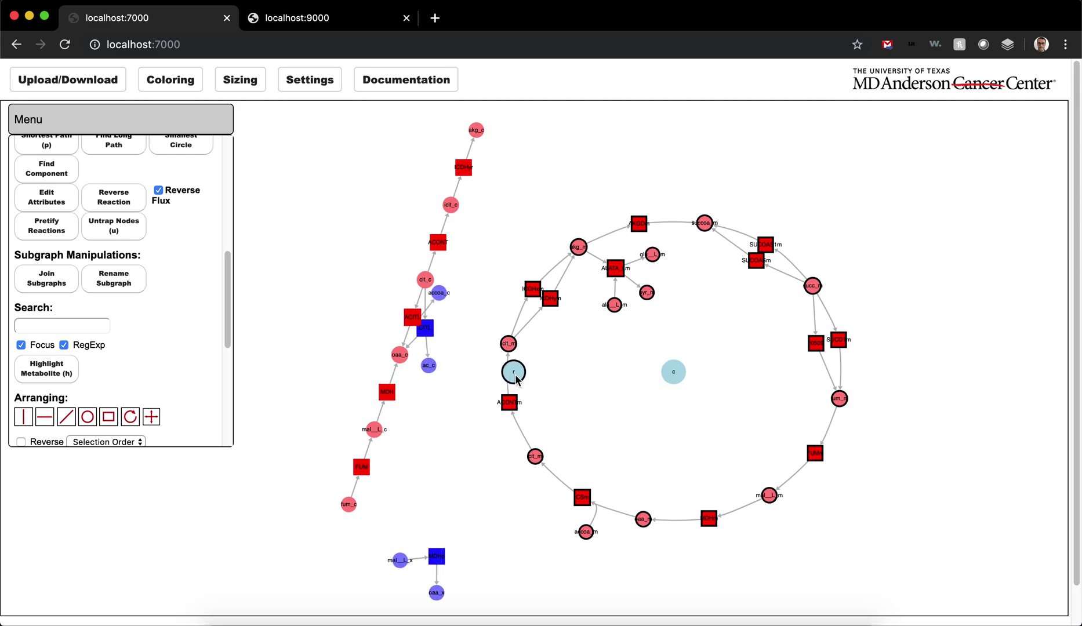
drag(493, 402, 517, 393)
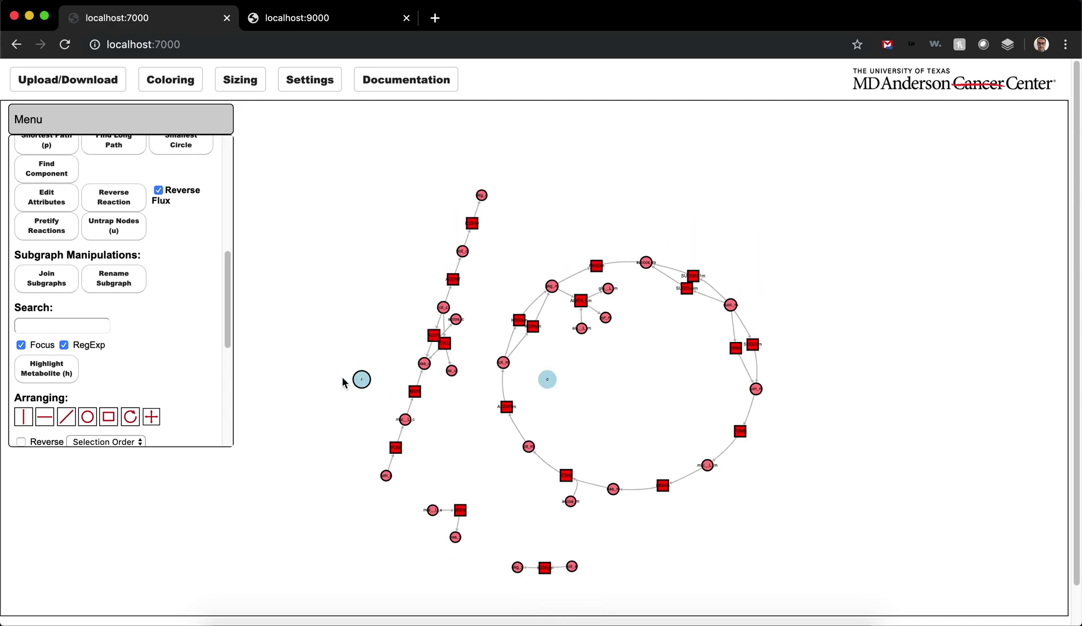
drag(474, 445, 342, 399)
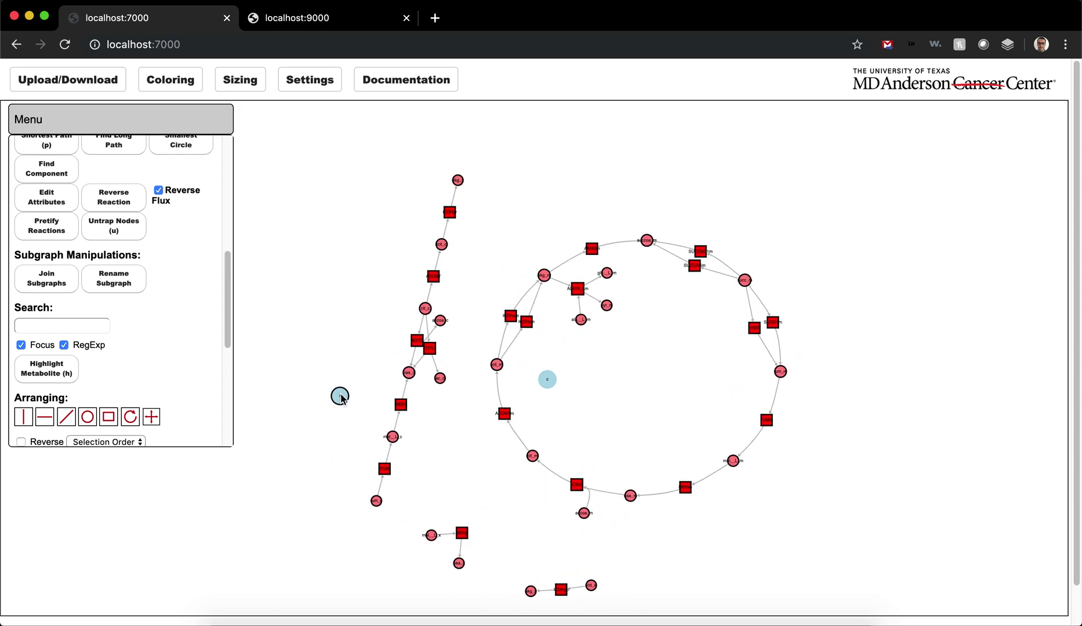
click(471, 379)
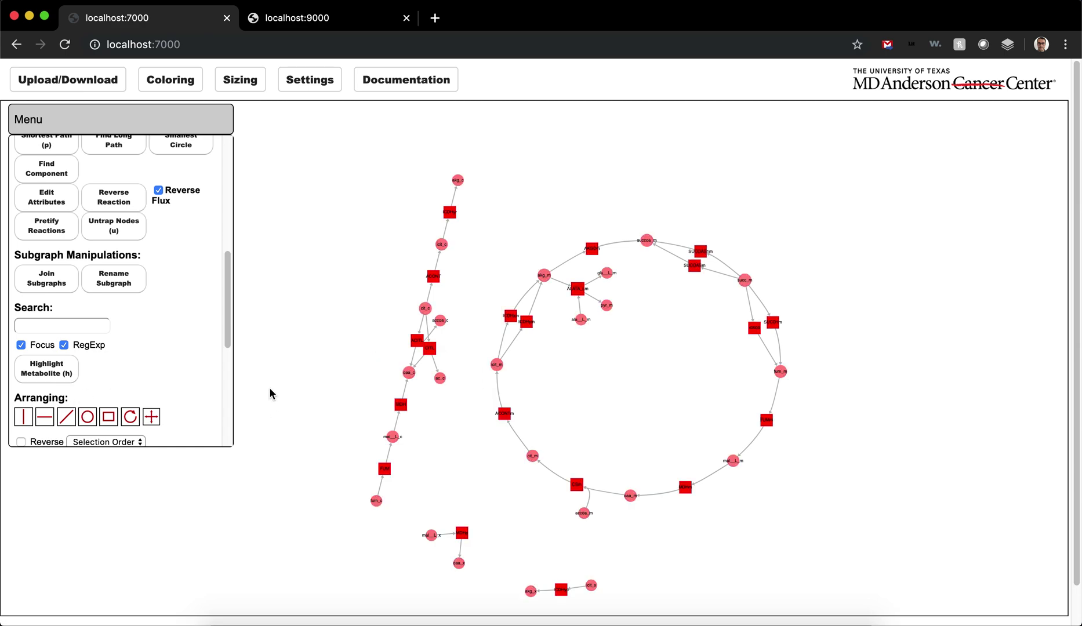
Move the inner reaction between icit_m and akg_m further inside the circle.
scroll(533, 330, up, 2)
drag(527, 327, 552, 359)
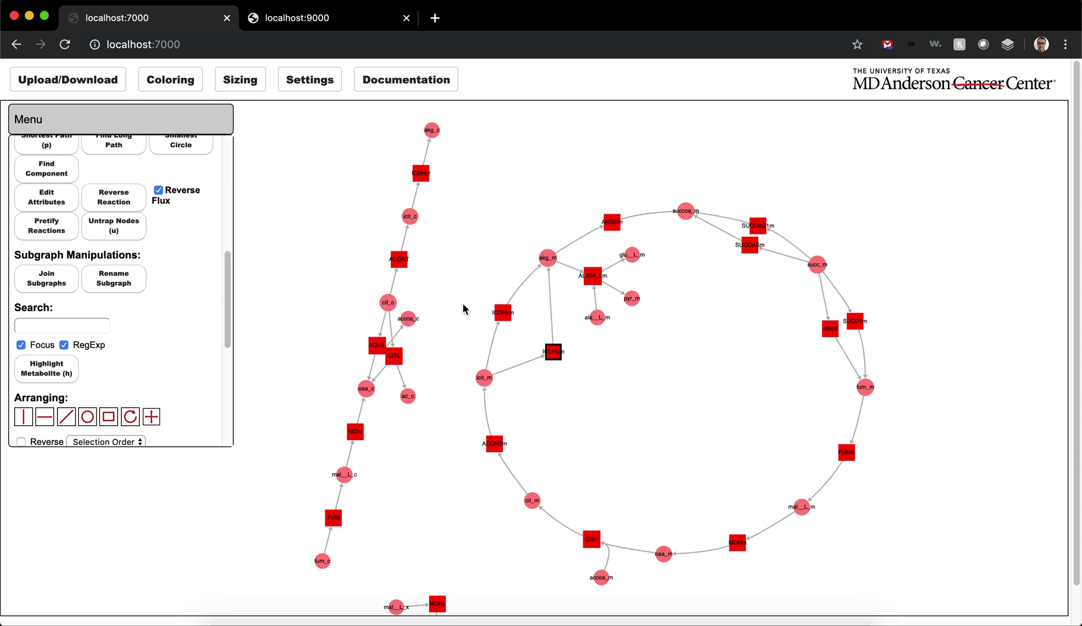
Curve the links from icit_m and akg_m to the inner reaction between them into smooth arcs inside the circle.
scroll(178, 322, up, 5)
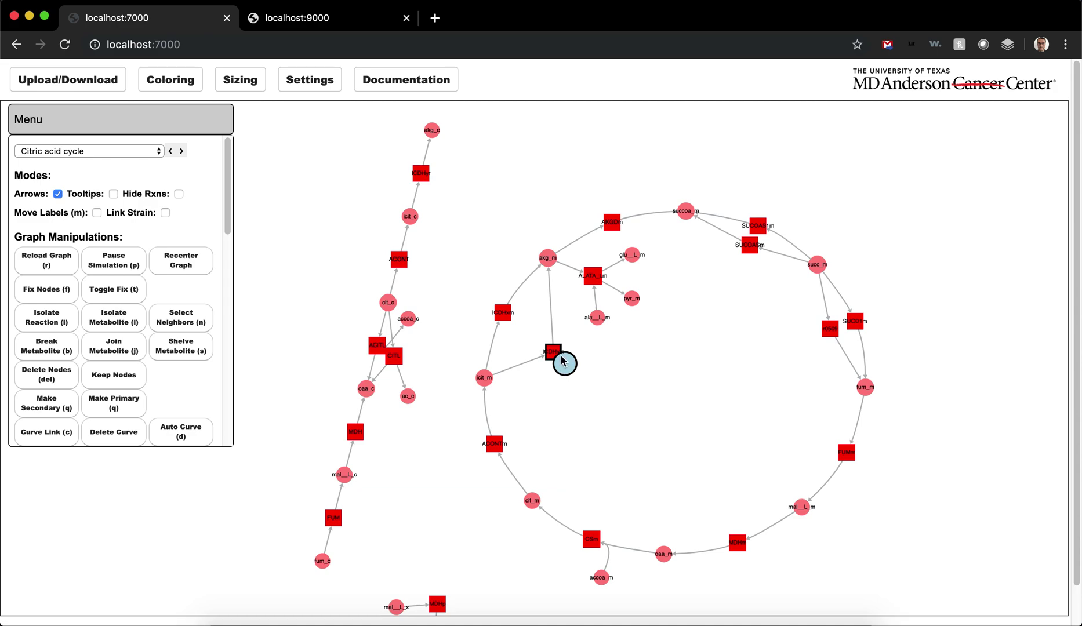
drag(565, 376, 600, 408)
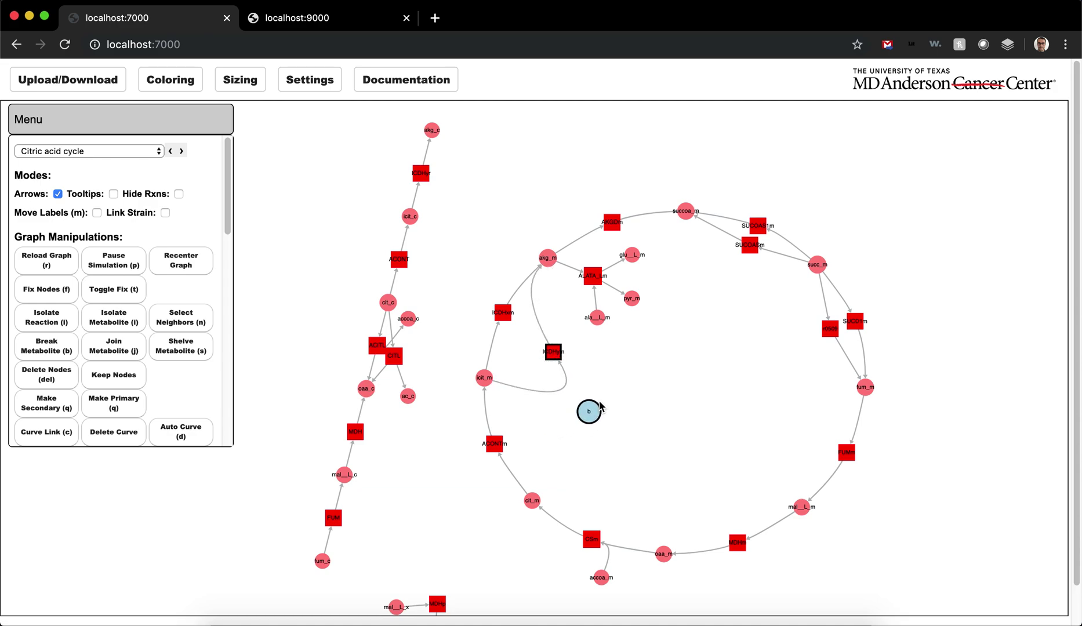
drag(516, 376, 547, 397)
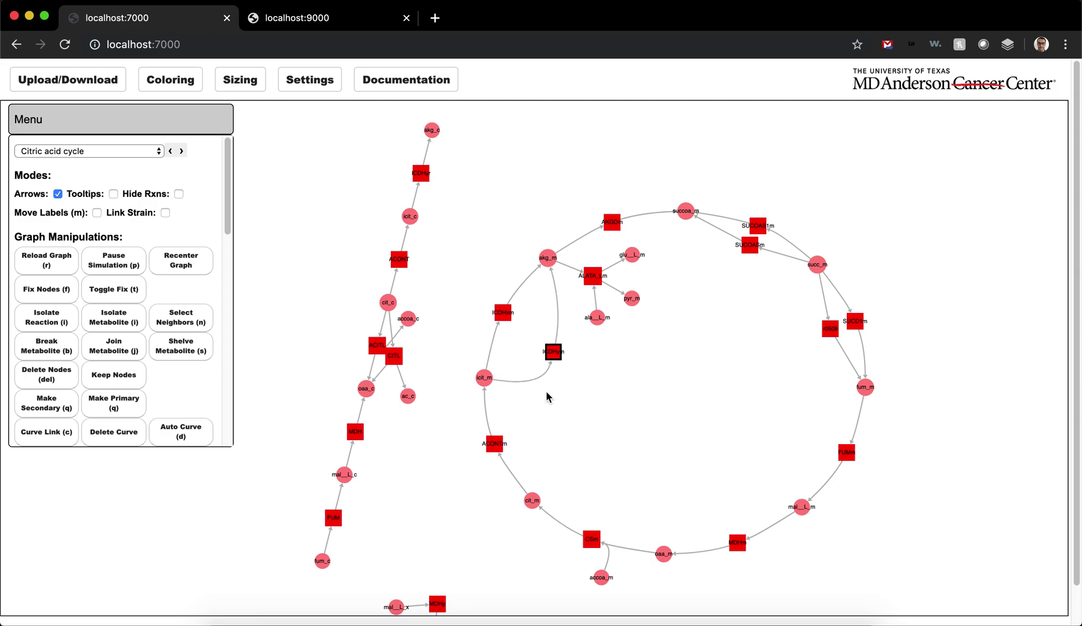
Try curving the links of the ala__L_m reaction beside akg_m by hand, and delete those curves.
click(595, 281)
key(c)
mouse_move(603, 293)
mouse_down()
mouse_move(562, 307)
mouse_move(562, 293)
mouse_move(587, 321)
mouse_move(595, 277)
mouse_move(604, 280)
mouse_up()
key(c)
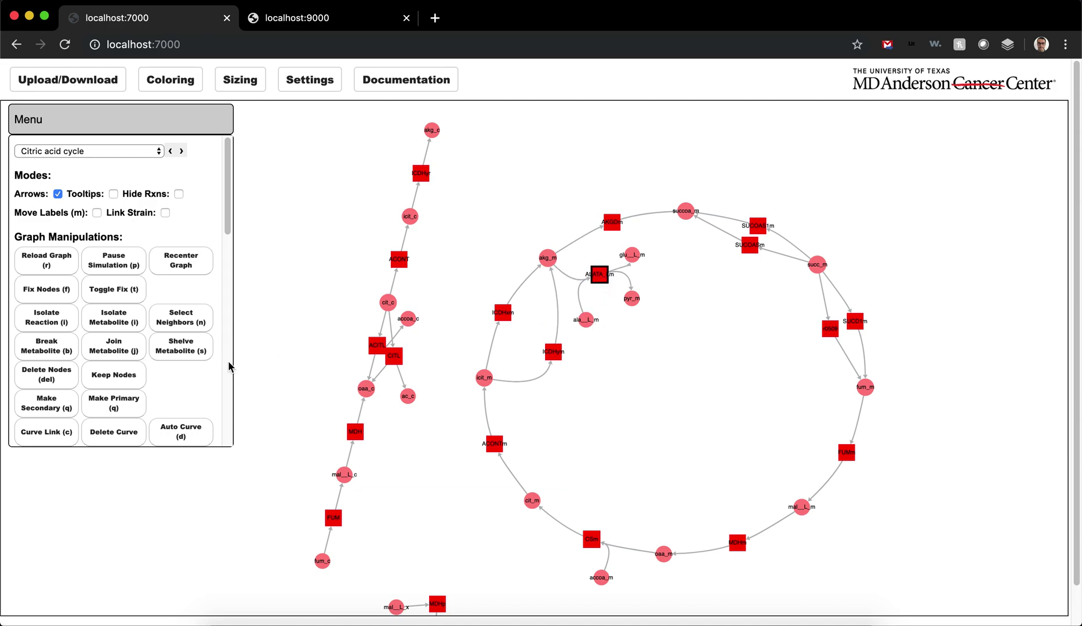
click(122, 434)
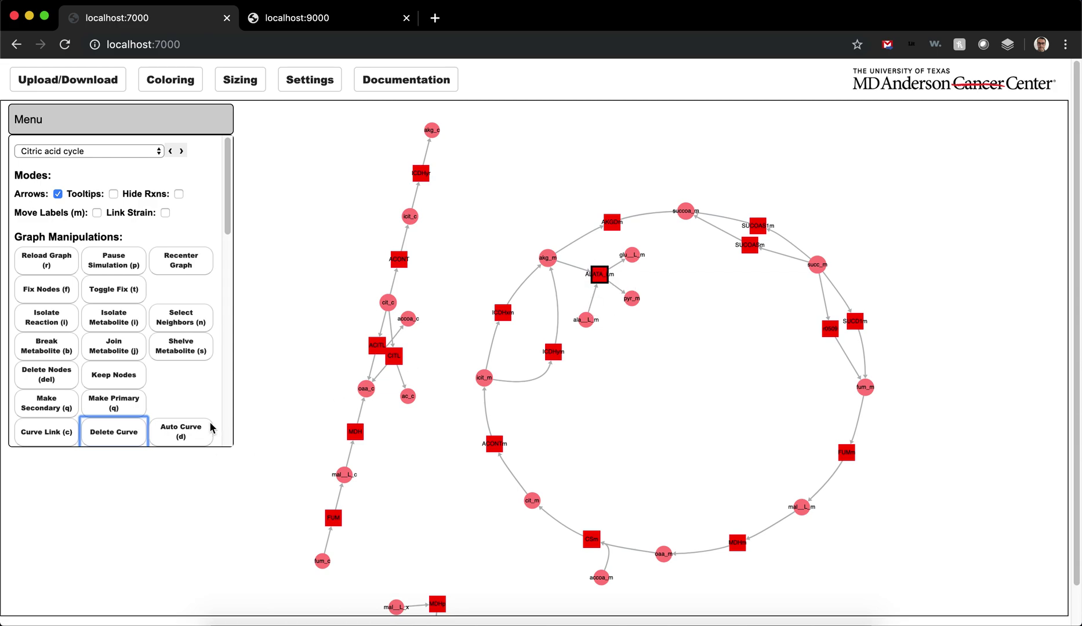
Auto-curve the links of the ala__L_m reaction, and move ala__L_m, pyr_m and the reaction beside ac_c slightly outward.
click(185, 439)
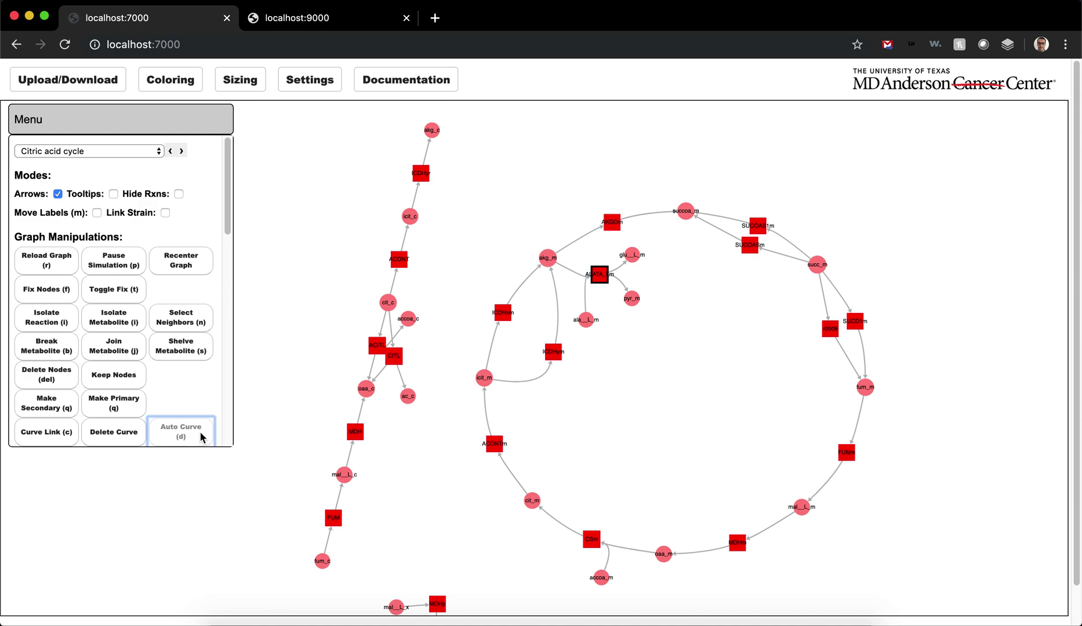
click(586, 320)
click(633, 298)
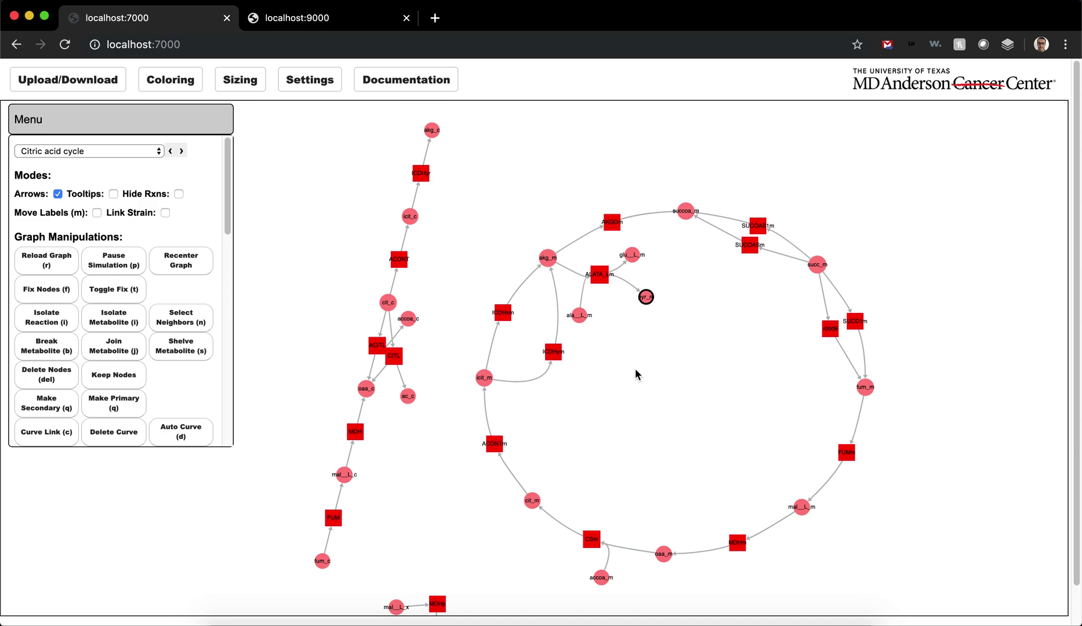
click(411, 357)
Select the two separate reactions starting at mal__L_x and icit_x and prettify them below the circle.
drag(442, 443, 462, 294)
drag(482, 462, 626, 538)
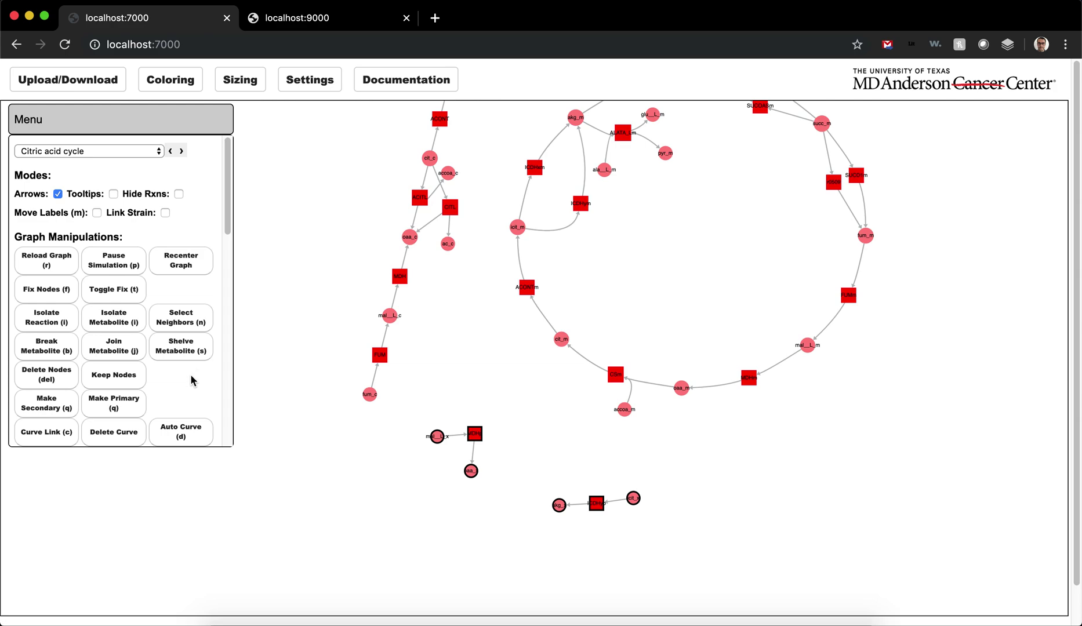
scroll(191, 381, down, 3)
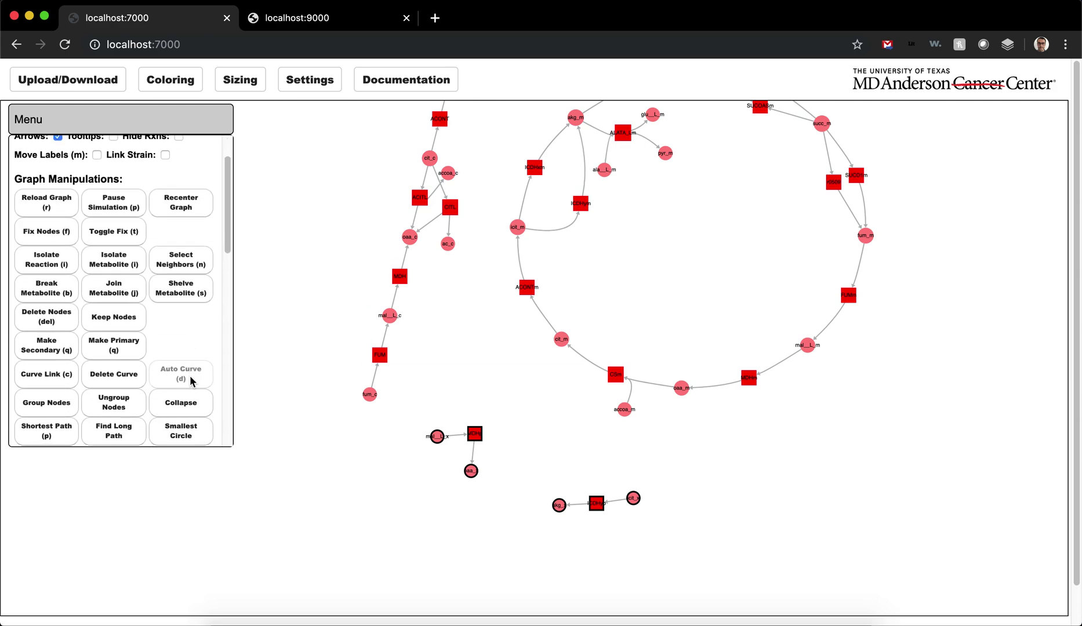
scroll(190, 381, down, 3)
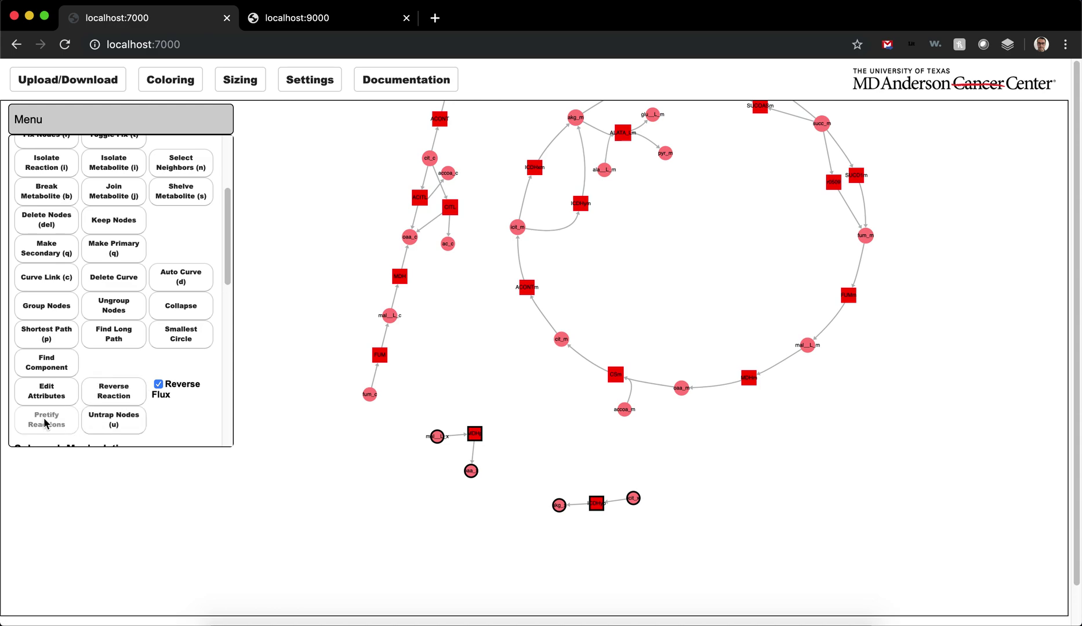
click(45, 424)
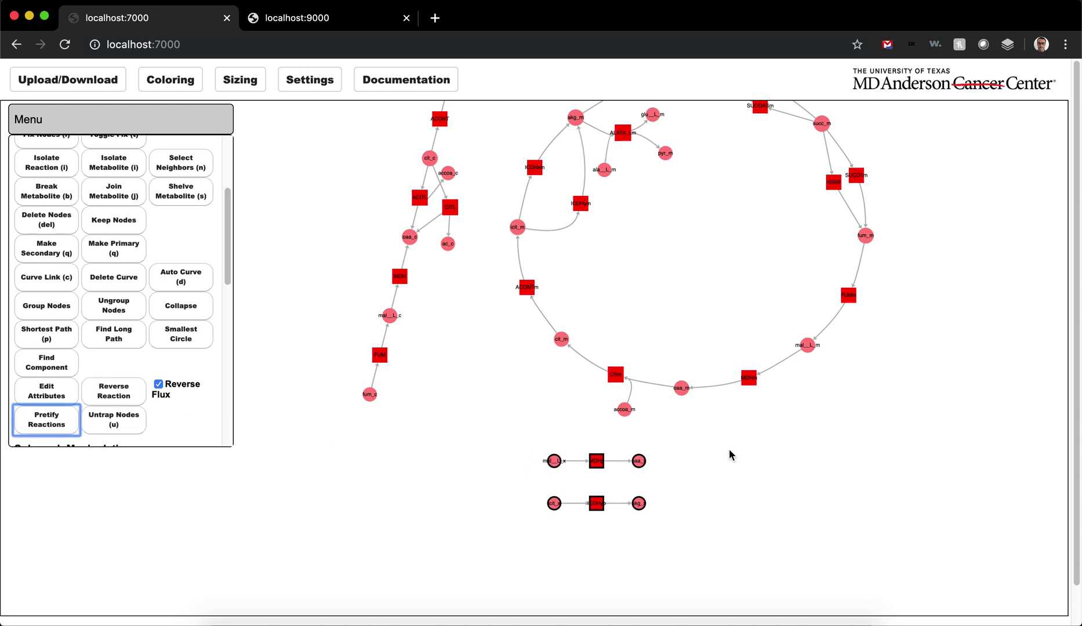
Isolate the ala__L_m reaction from the circle so that it has its own akg_m node.
scroll(648, 354, up, 2)
click(624, 196)
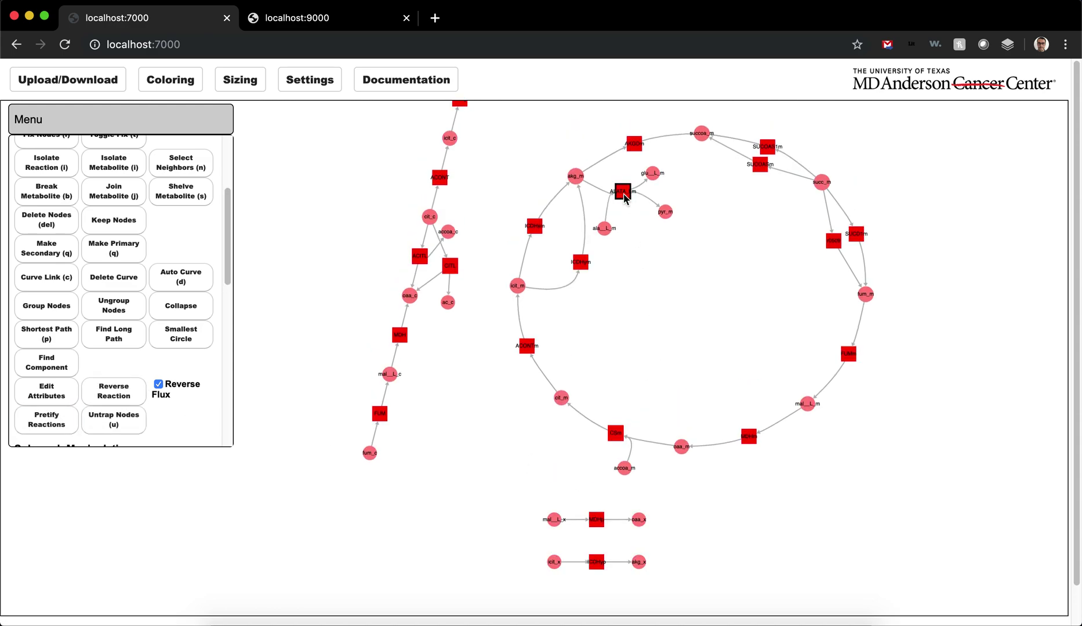
click(134, 256)
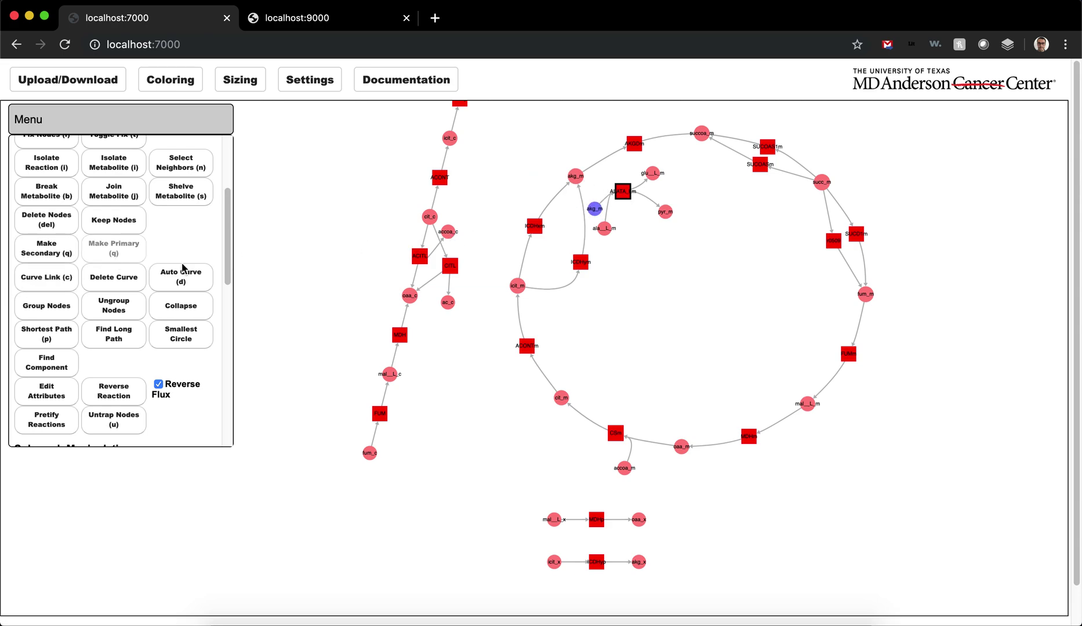
Move the isolated ala__L_m reaction with its neighbors below the circle, beside the two straightened reactions, and prettify it.
click(623, 192)
key(n)
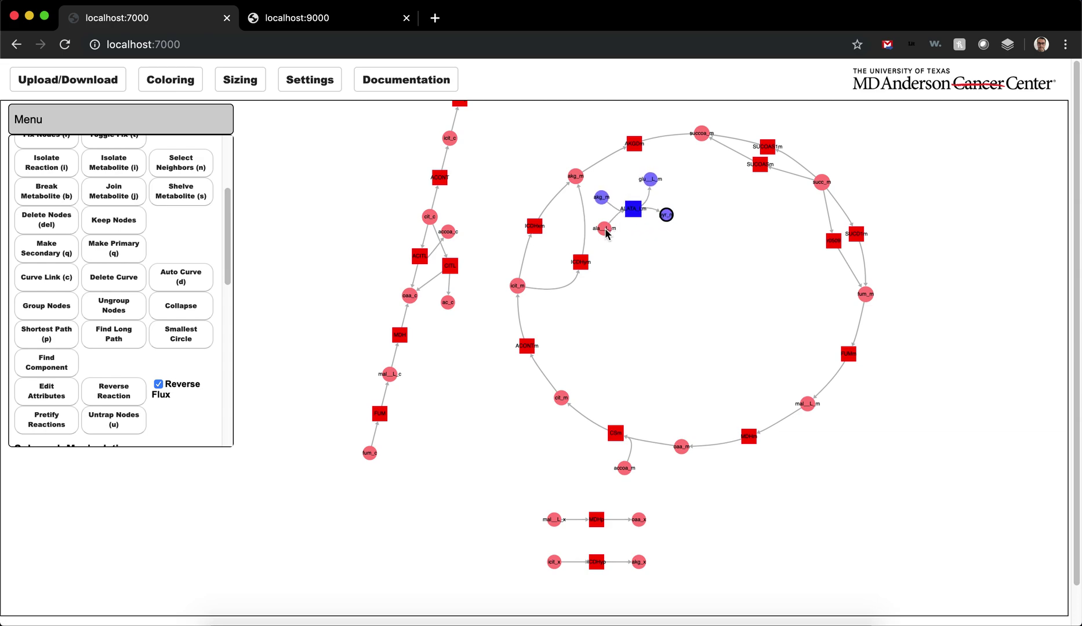
drag(636, 218, 755, 557)
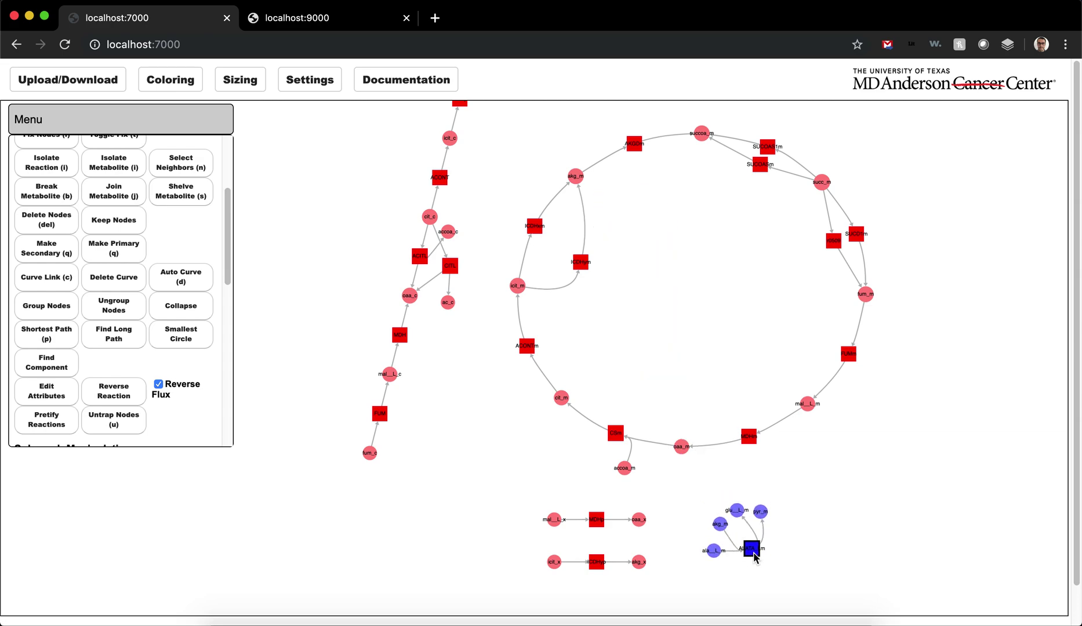
click(45, 425)
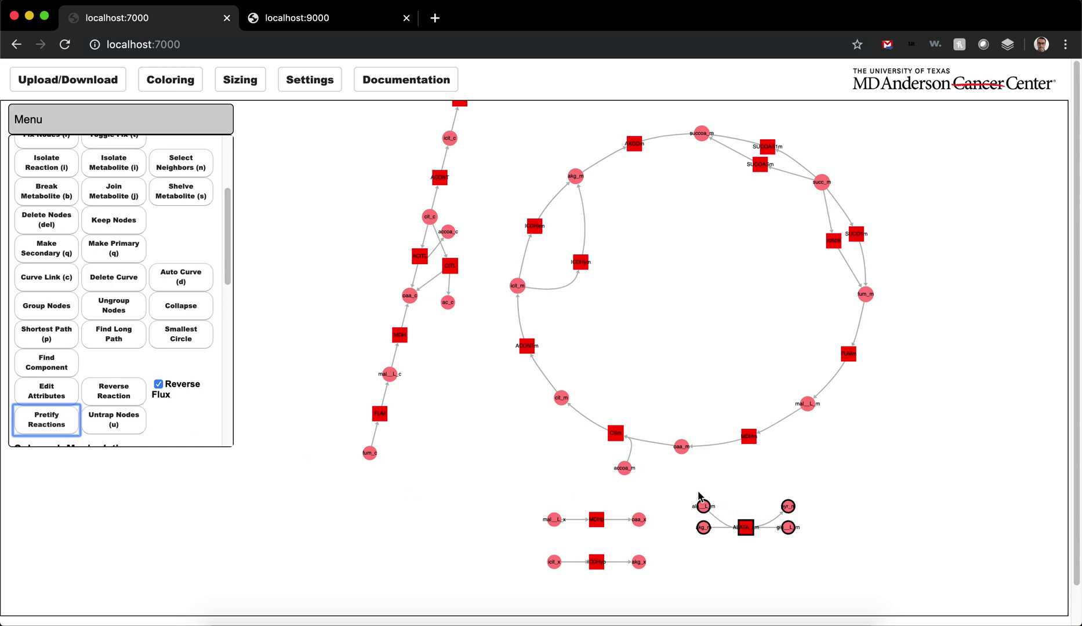
click(819, 559)
Move accoa_c to the outer side of the long path, and put all shelved metabolites back into the graph.
drag(642, 248, 634, 322)
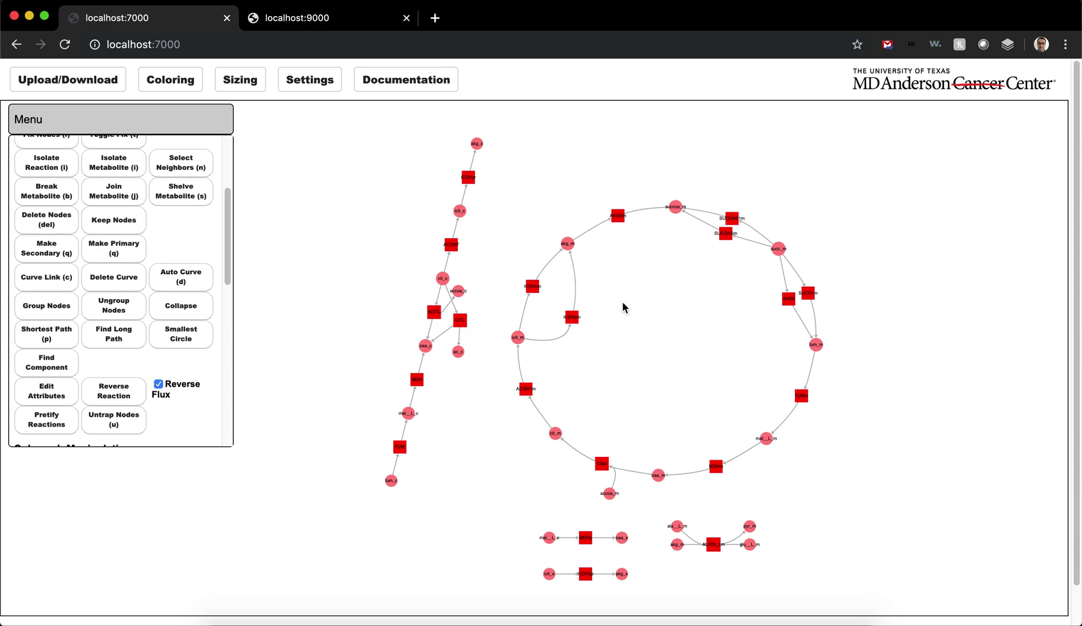
drag(463, 292, 400, 299)
scroll(184, 341, down, 3)
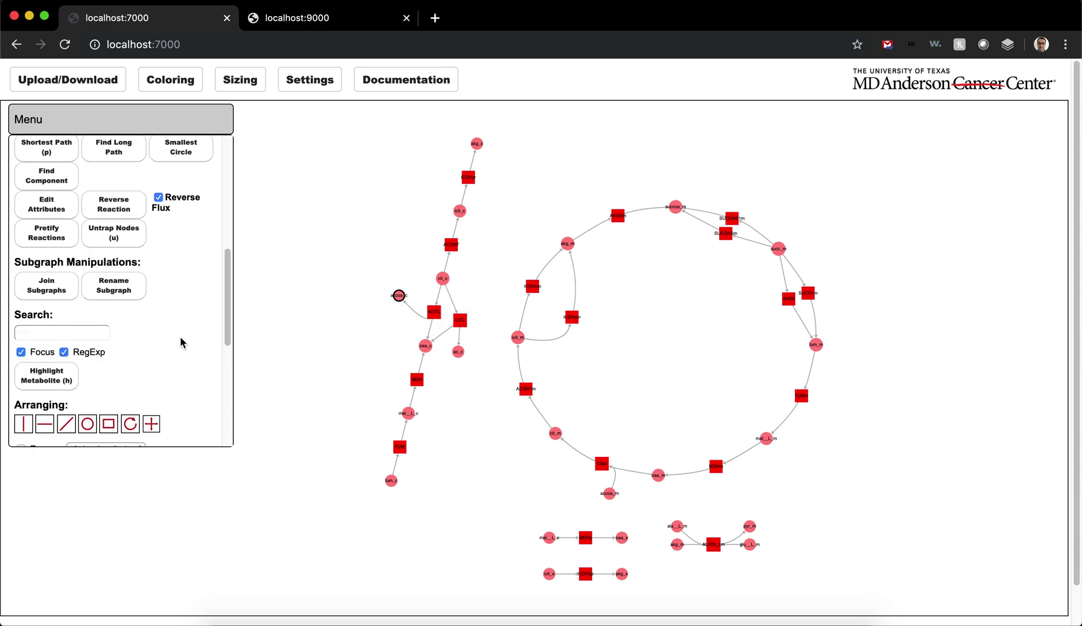
scroll(208, 375, down, 4)
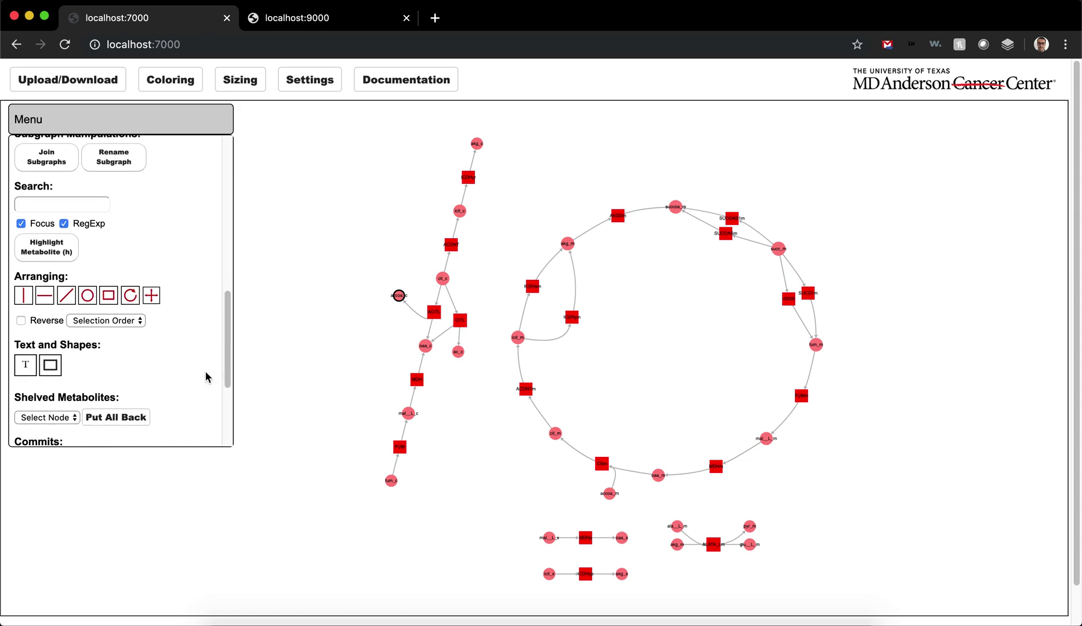
click(112, 311)
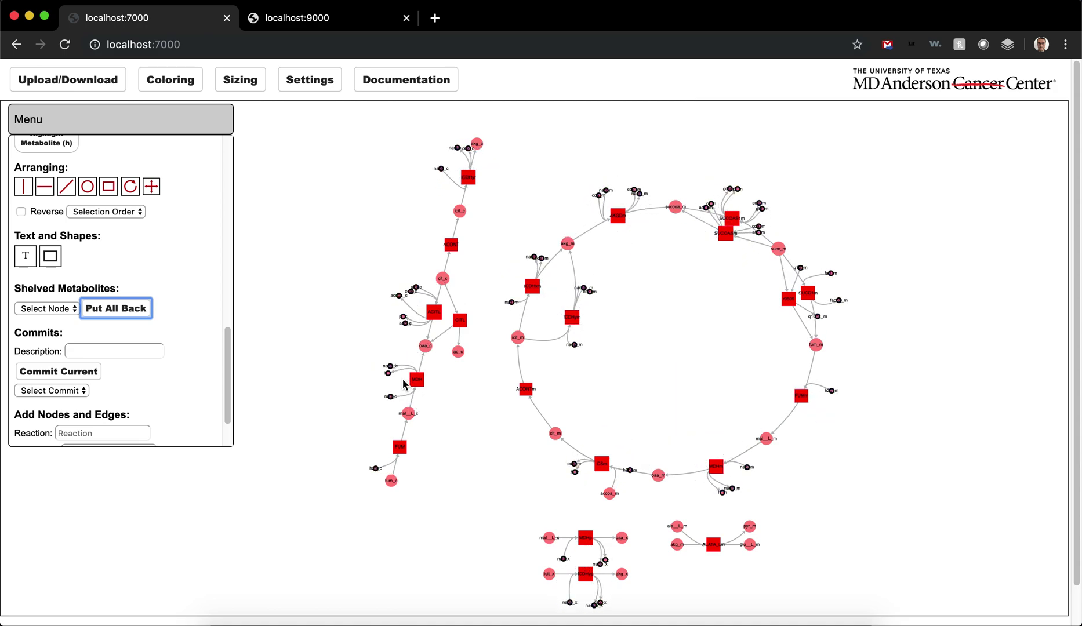
Move the SUCOASm reaction inside the circle, and place its atp_m and coa_m metabolites beside it on the inner side.
drag(725, 233, 675, 266)
drag(751, 247, 735, 289)
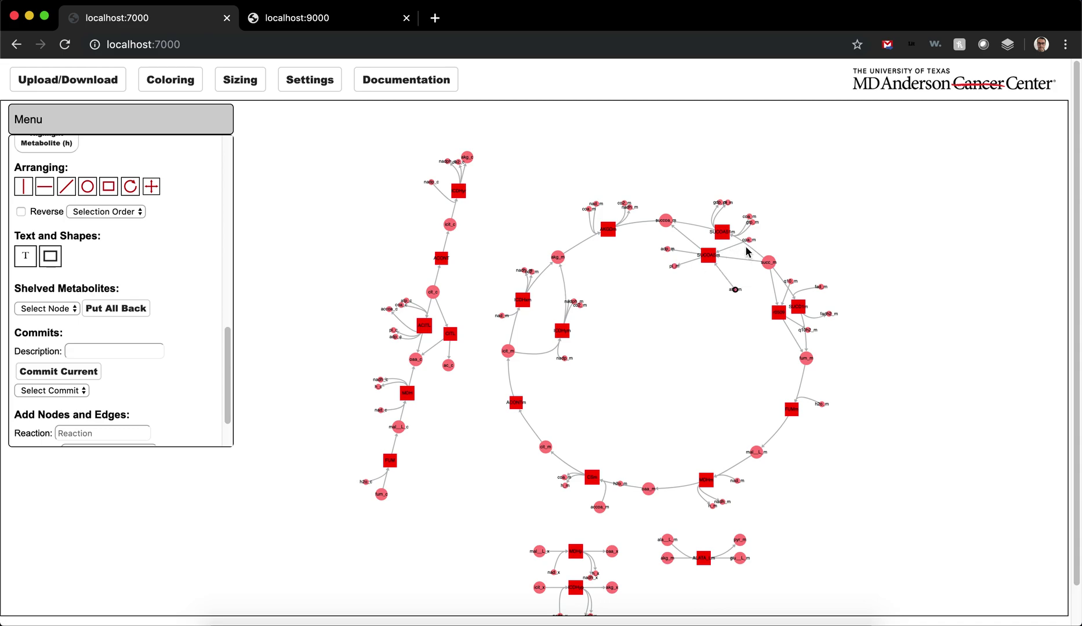
drag(748, 239, 743, 275)
click(710, 261)
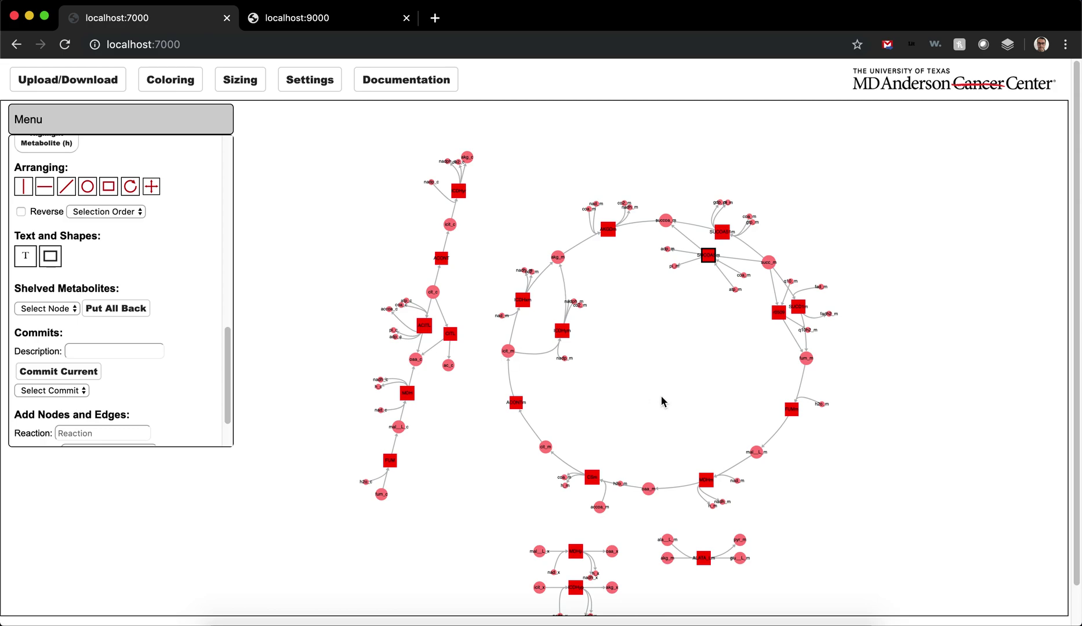
scroll(644, 383, right, 3)
scroll(644, 383, down, 2)
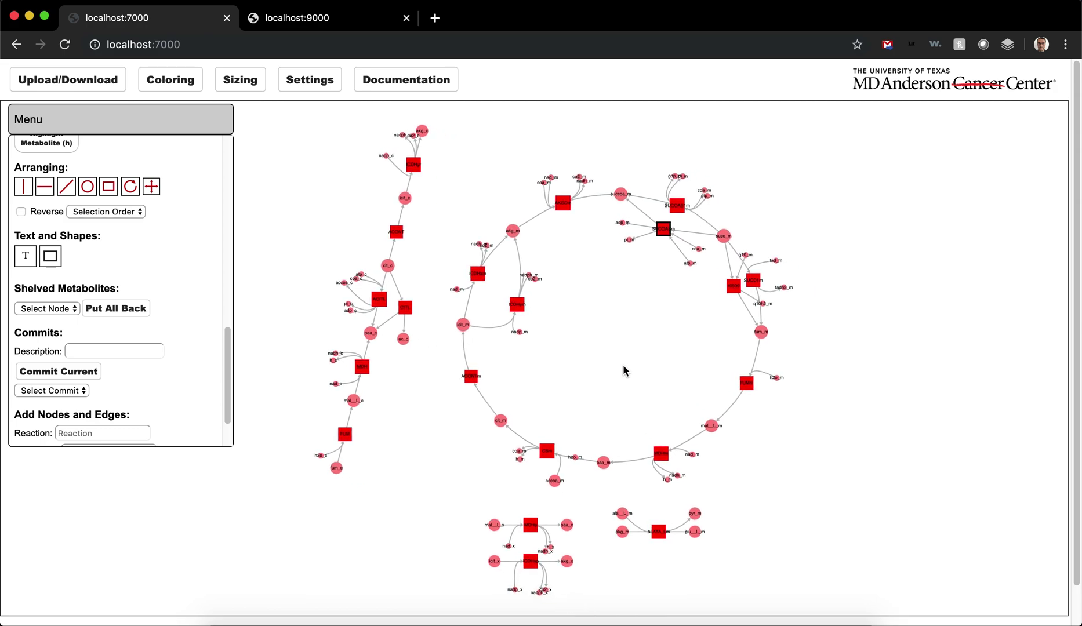